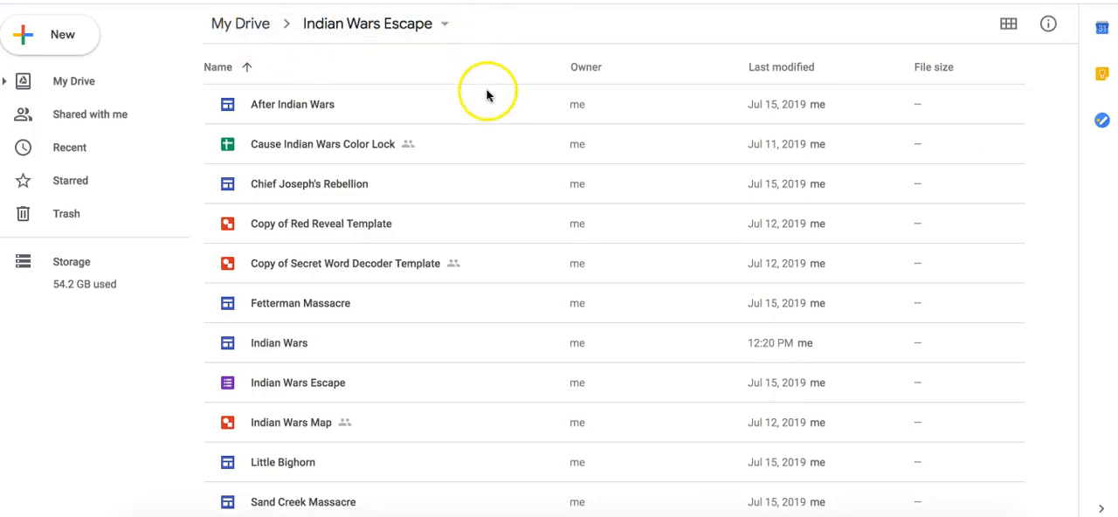
- Look through the Indian Wars Escape folder and open the What Caused the Indian Wars site
scroll(451, 298, down, 1)
scroll(452, 298, up, 1)
scroll(452, 298, down, 1)
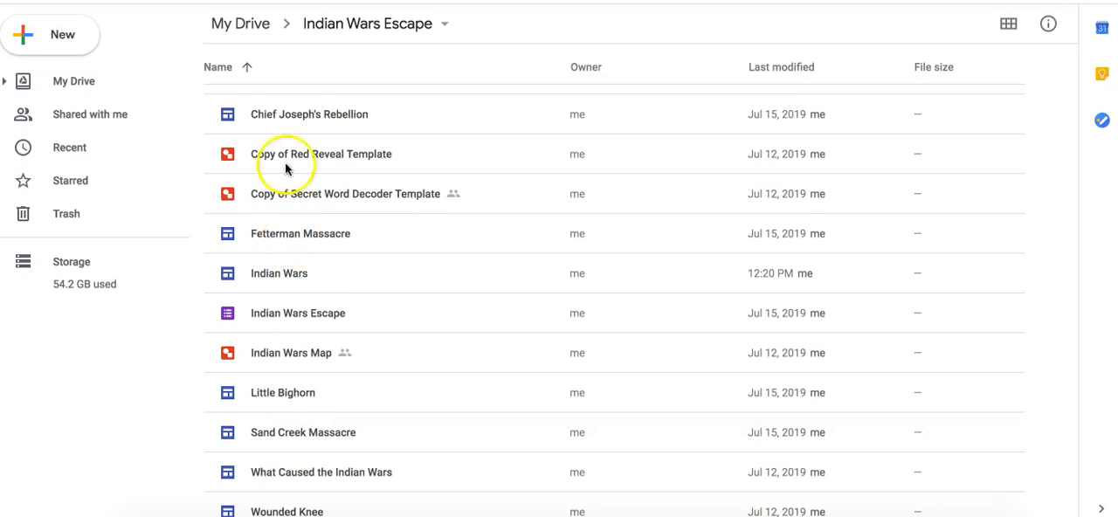
scroll(283, 118, up, 2)
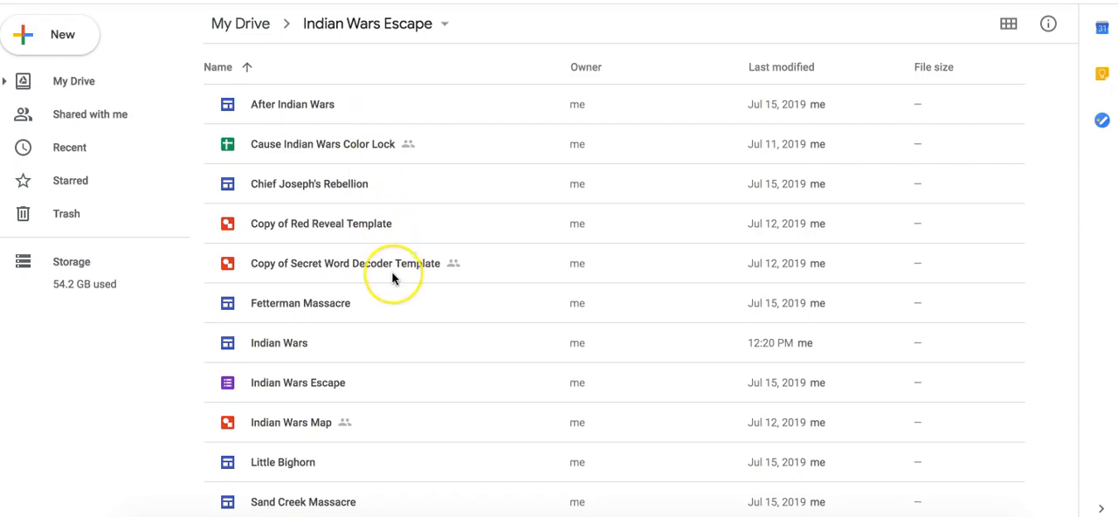
scroll(390, 276, down, 2)
double_click(277, 471)
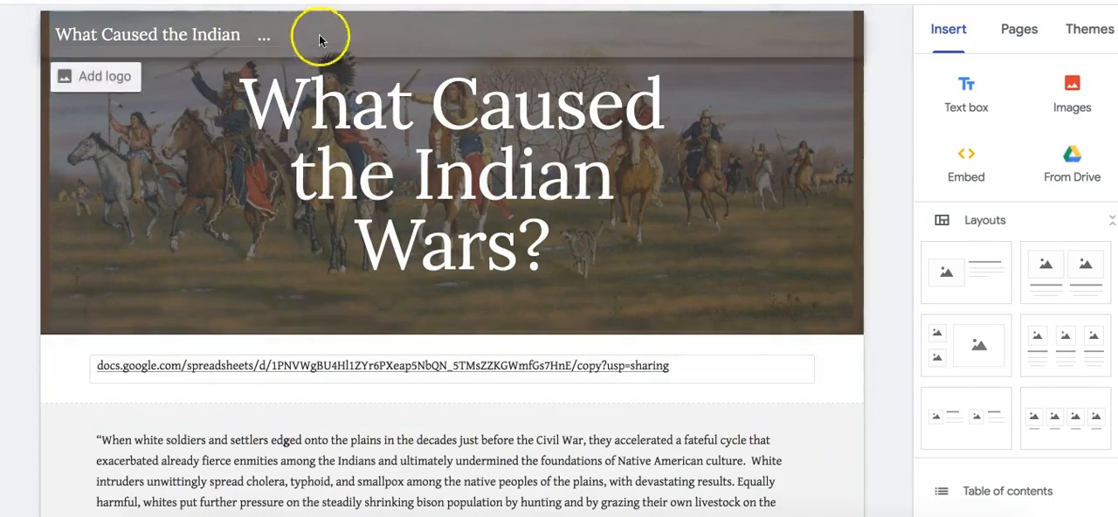
- Examine the What Caused the Indian Wars page, including its spreadsheet link, reading passage and closing questions
scroll(841, 388, down, 1)
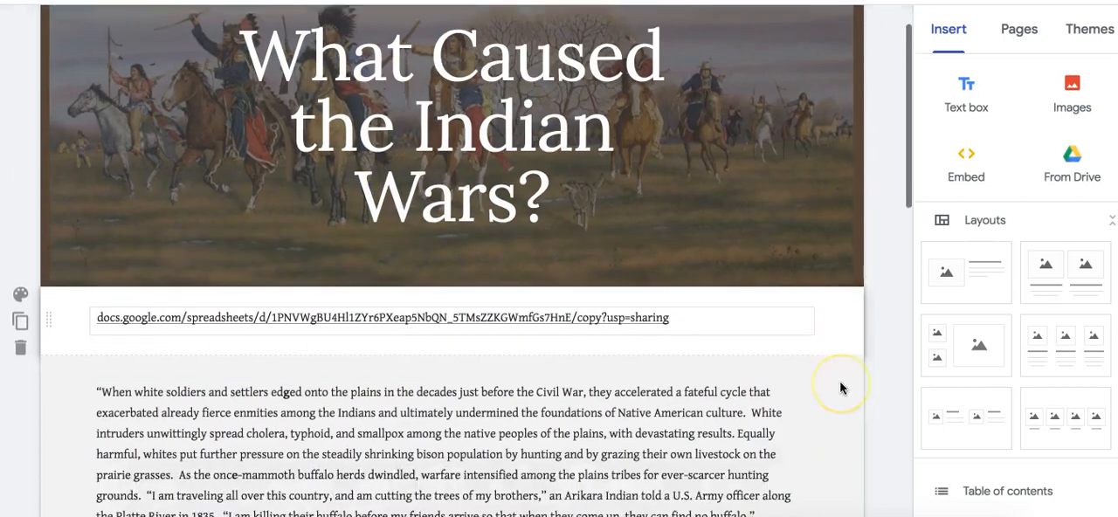
scroll(840, 388, down, 4)
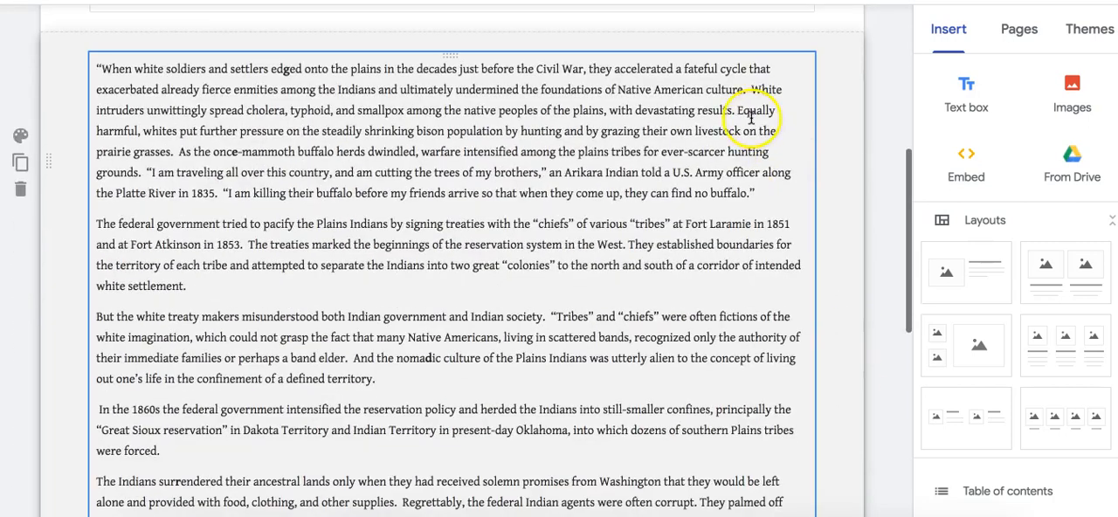
scroll(643, 477, down, 2)
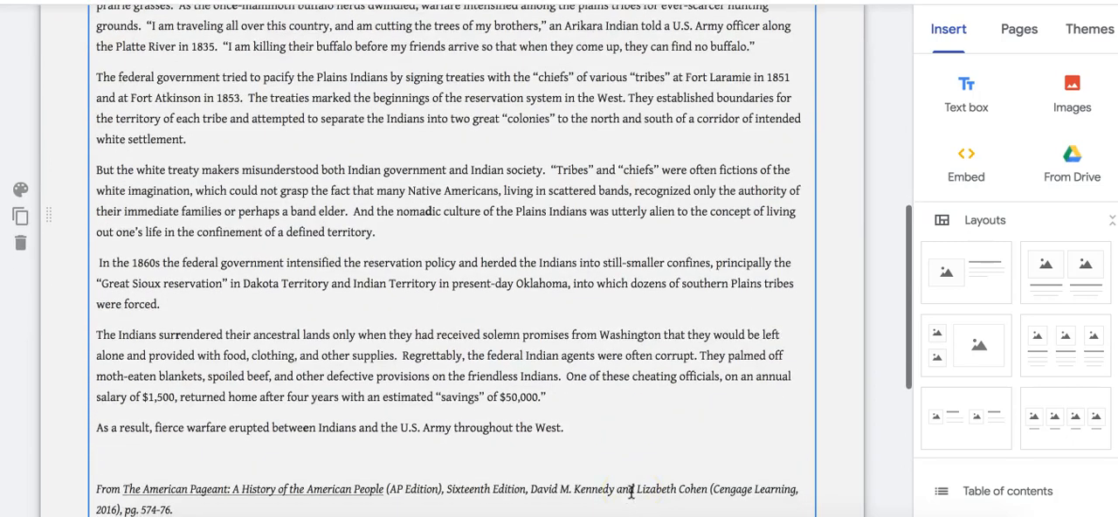
scroll(630, 491, down, 4)
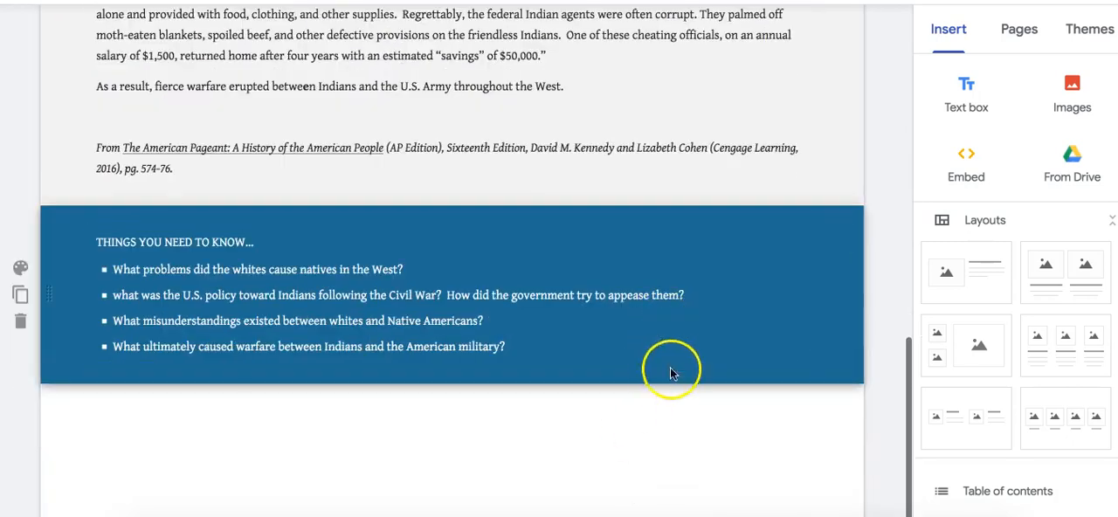
scroll(667, 384, up, 10)
click(406, 185)
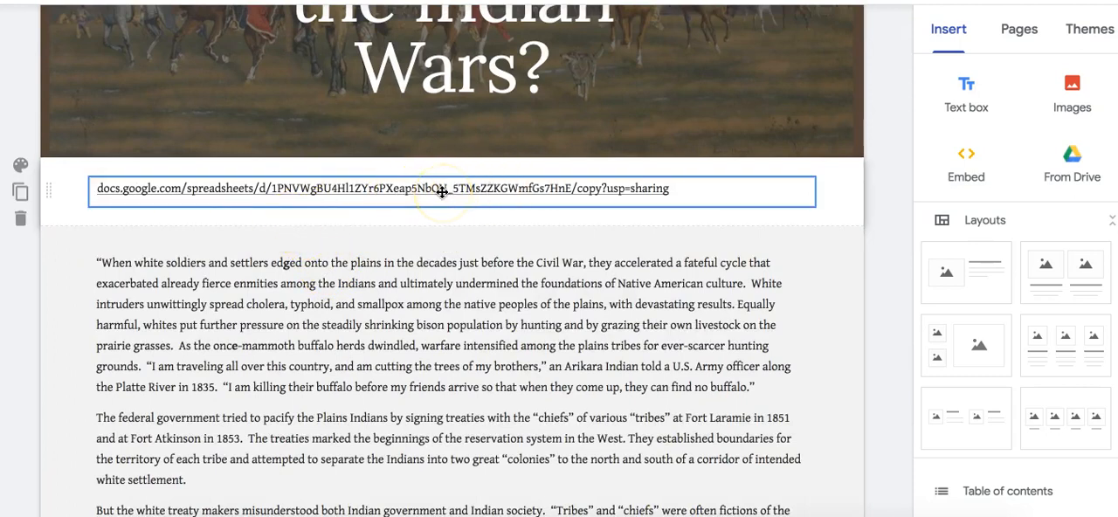
click(457, 145)
scroll(571, 145, up, 2)
scroll(588, 93, up, 1)
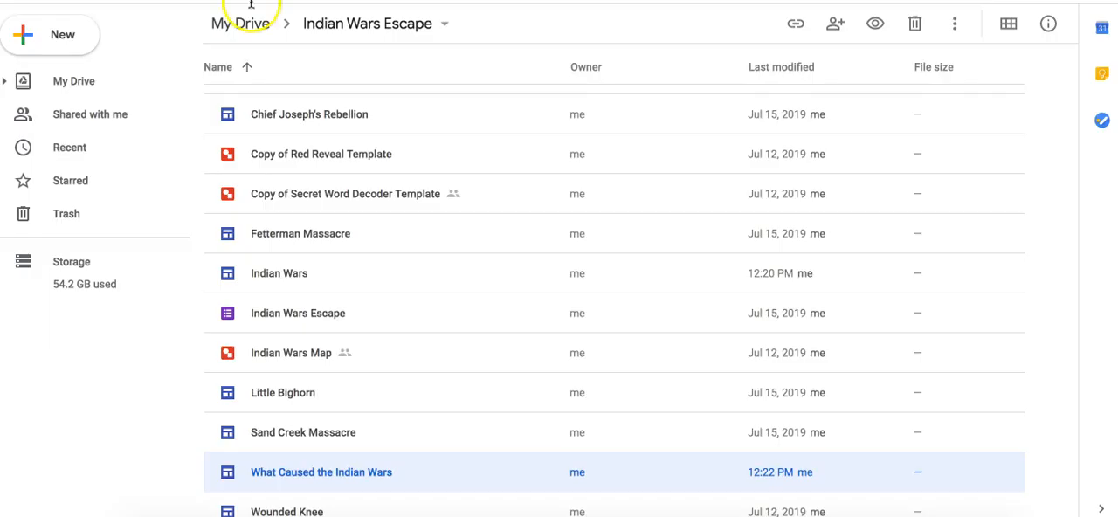
- Create a new Google Sites website in the Indian Wars Escape folder
click(55, 37)
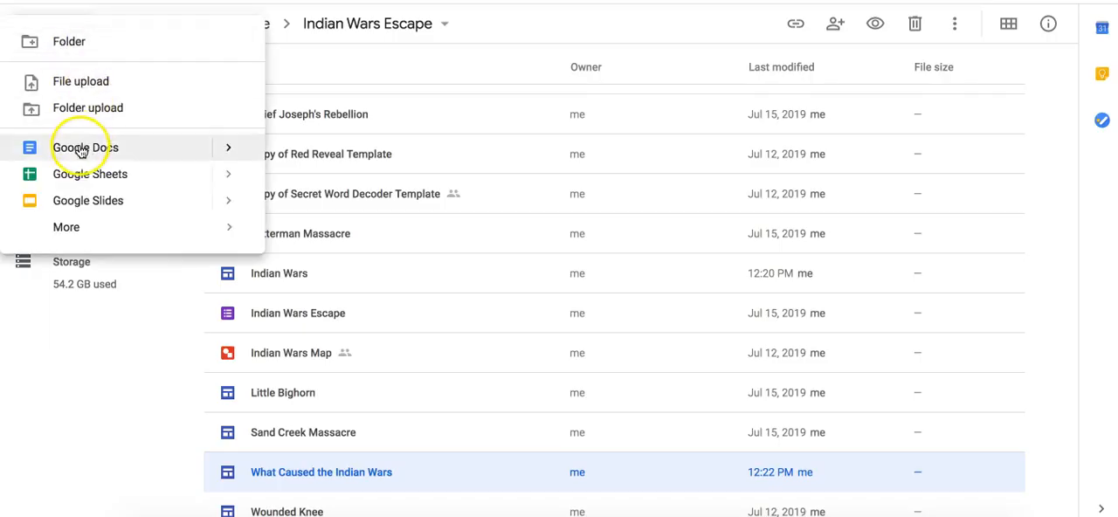
mouse_move(103, 229)
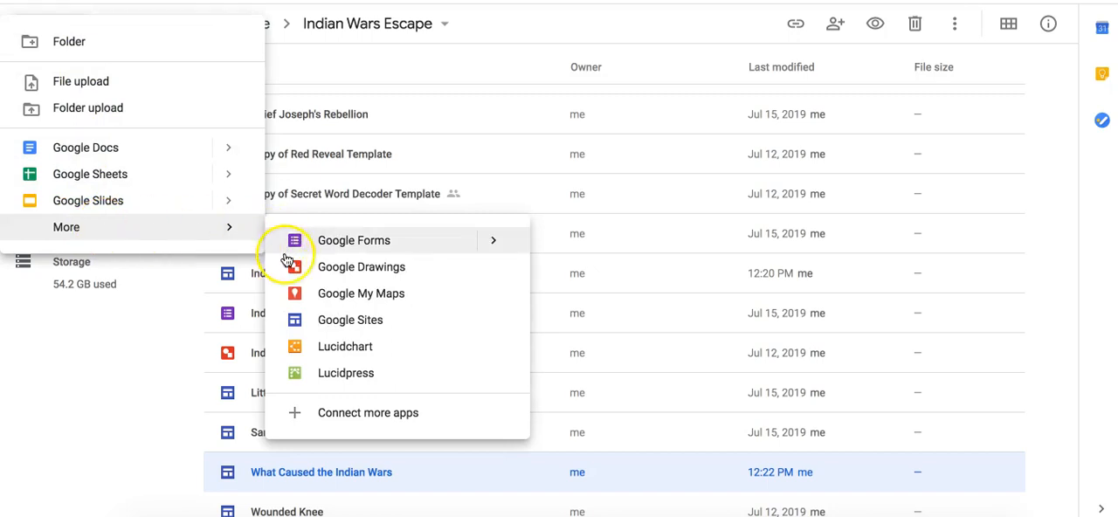
click(333, 329)
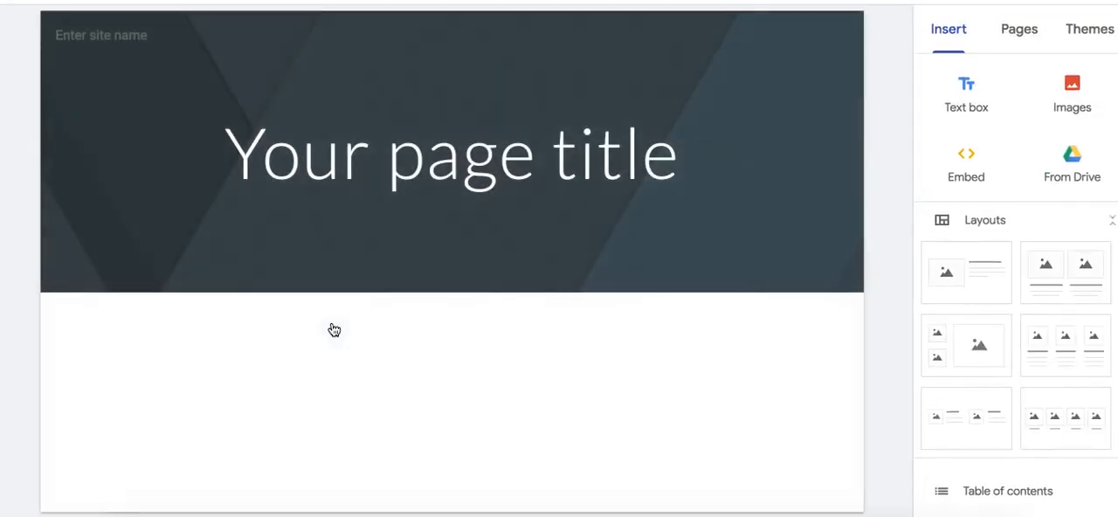
click(367, 288)
click(378, 453)
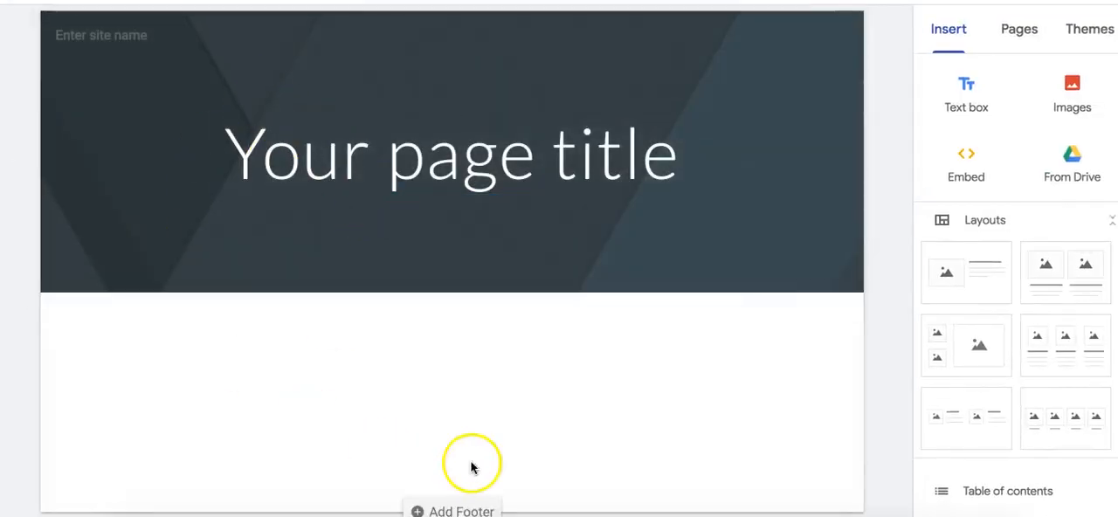
- Name the new site "Indian Wars Cause DEMO"
click(101, 37)
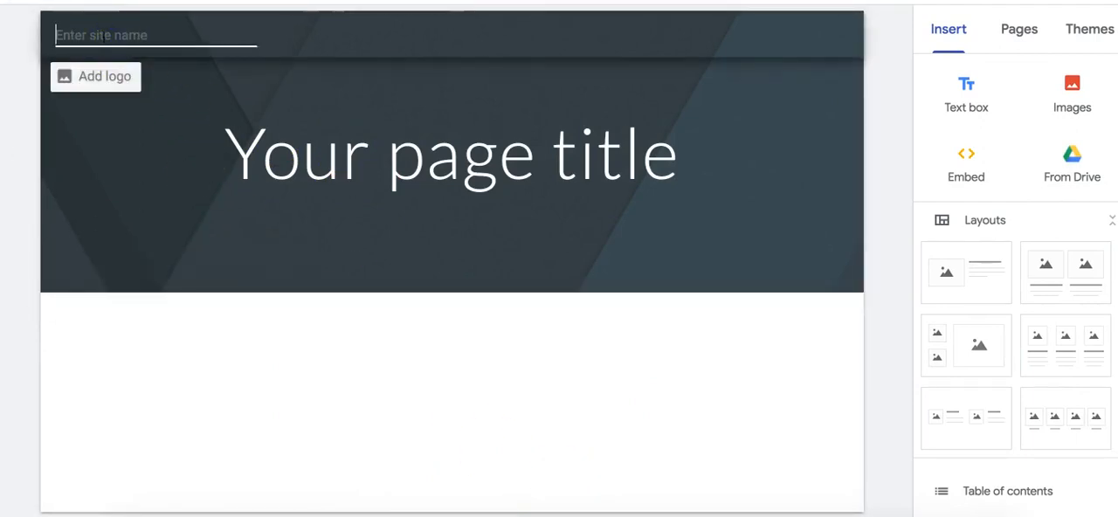
text(Indian Wars Cause DEMO)
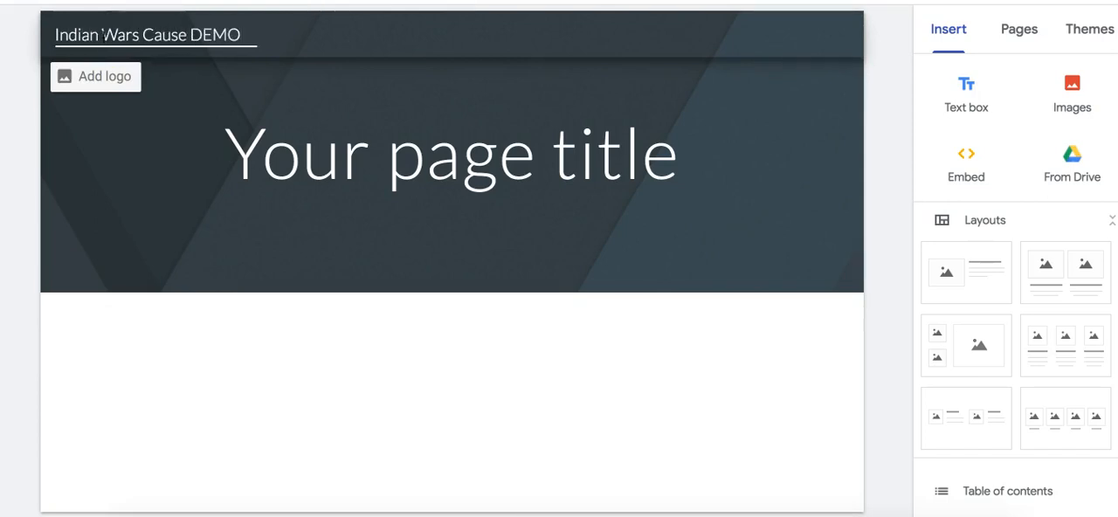
- Replace the placeholder page title in the header with "Indian Wars Cause DEMO"
click(257, 137)
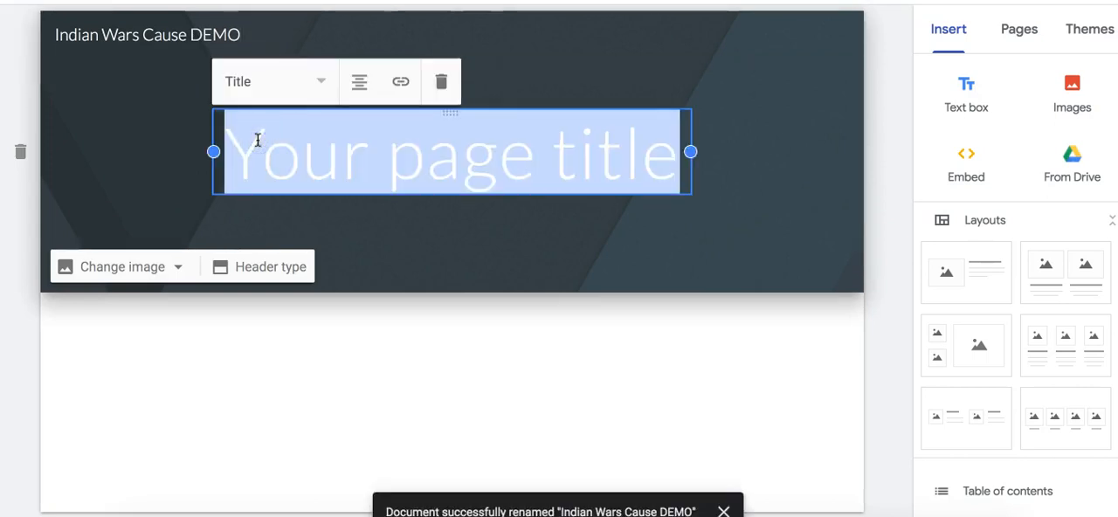
text(Indian Wars Cause DEMO)
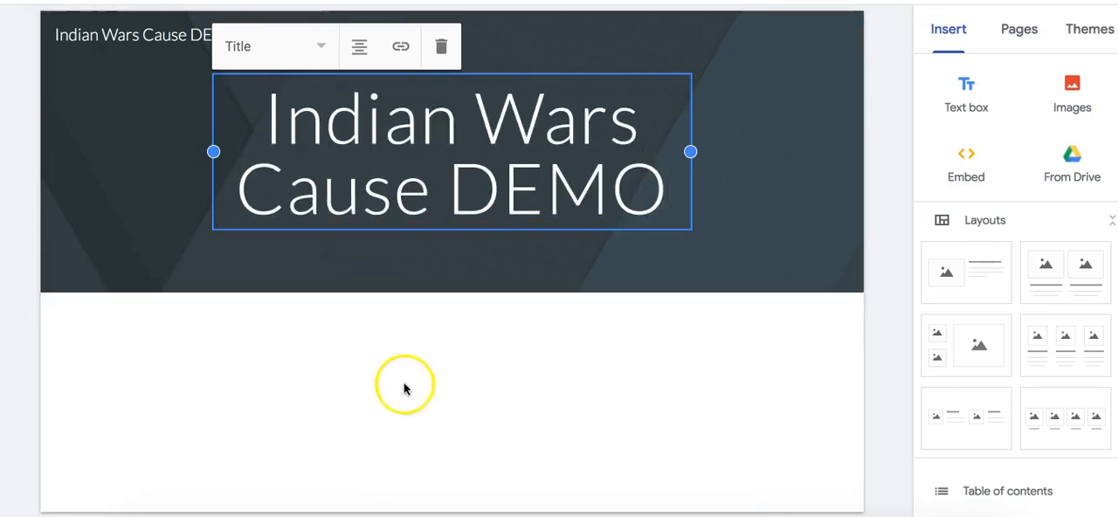
click(399, 315)
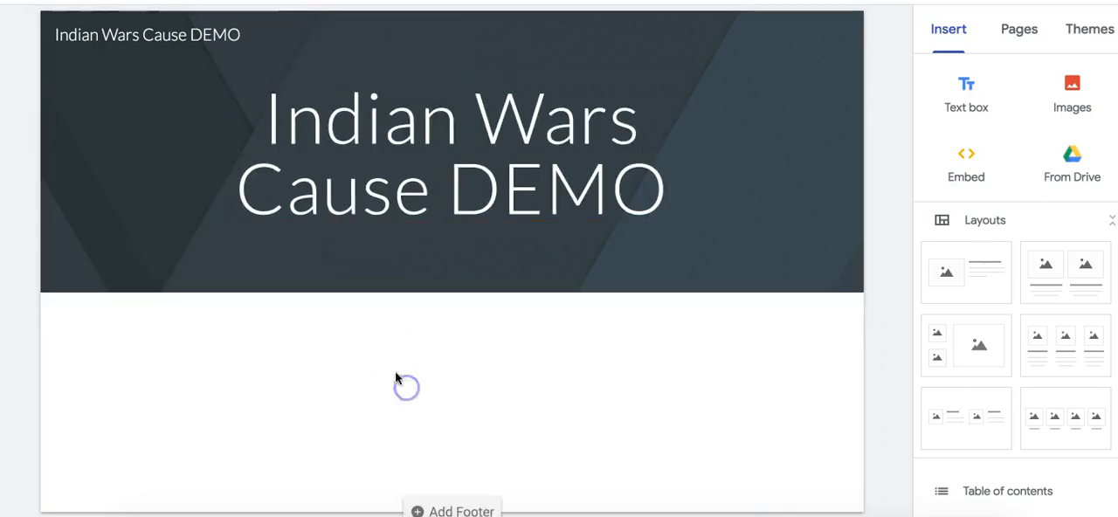
- Try out the Simple theme's colour options and the Aristotle theme on the site
click(1095, 34)
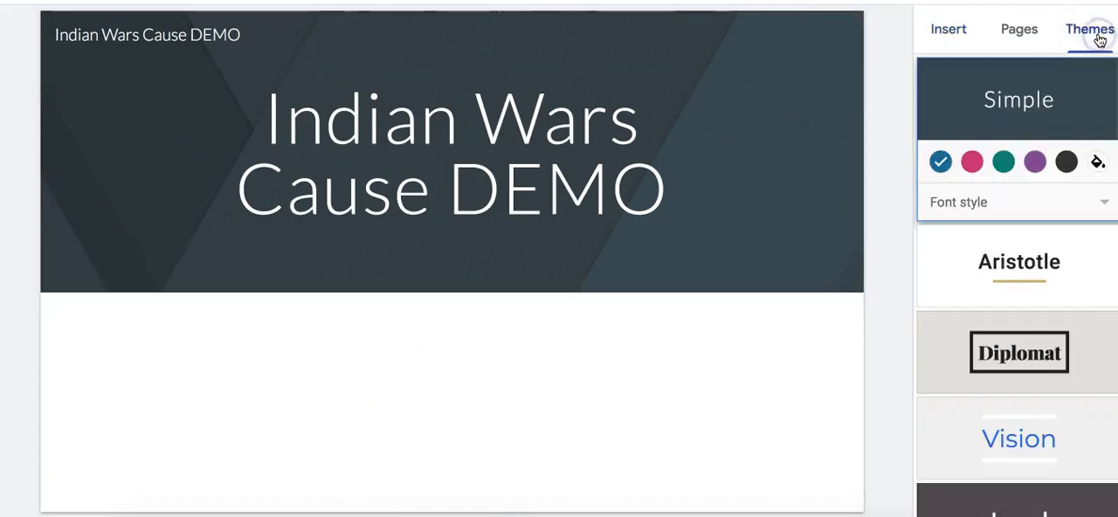
click(972, 162)
click(1003, 162)
click(939, 161)
click(983, 266)
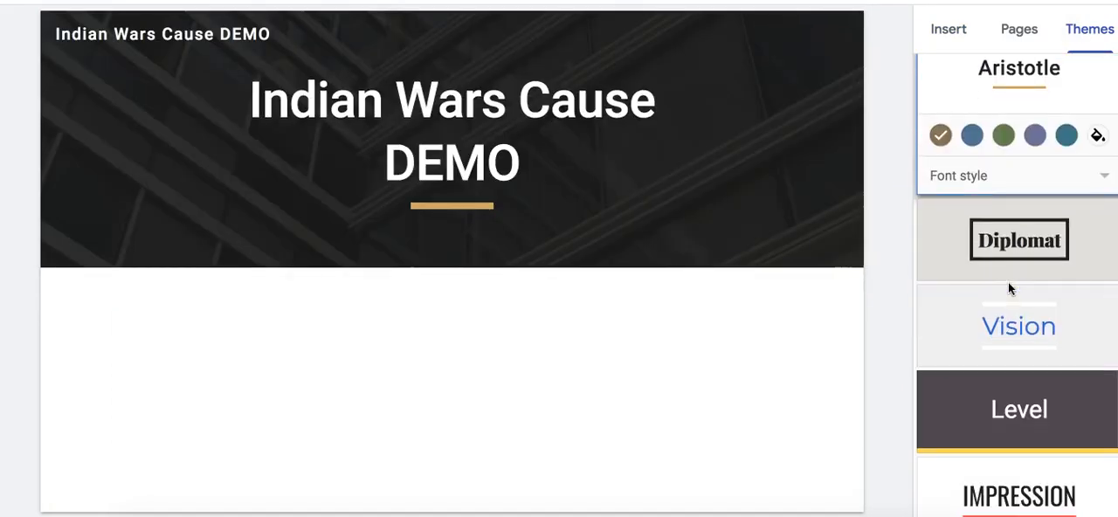
- Apply the Diplomat theme to the site
click(1007, 282)
click(1001, 159)
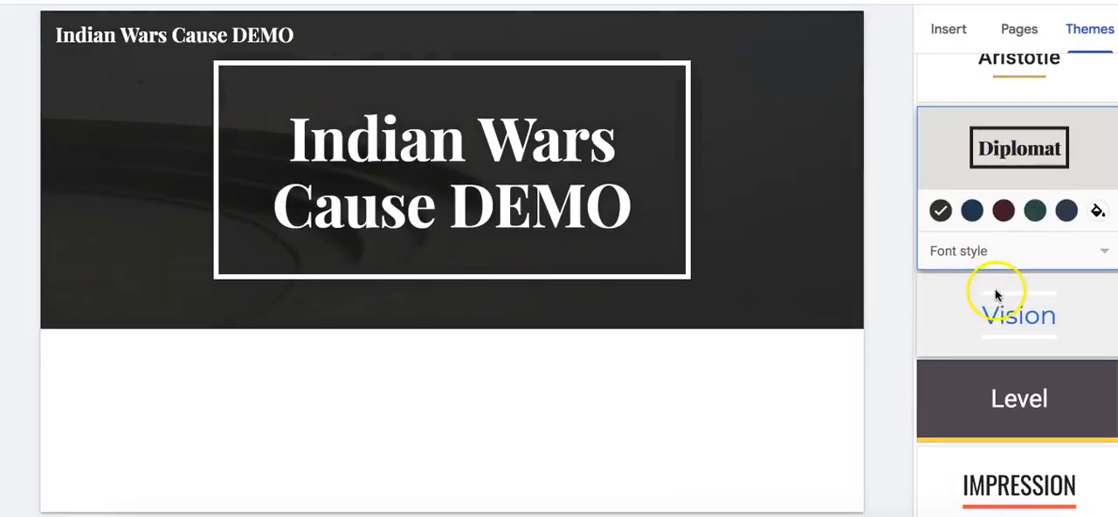
click(993, 460)
click(1028, 175)
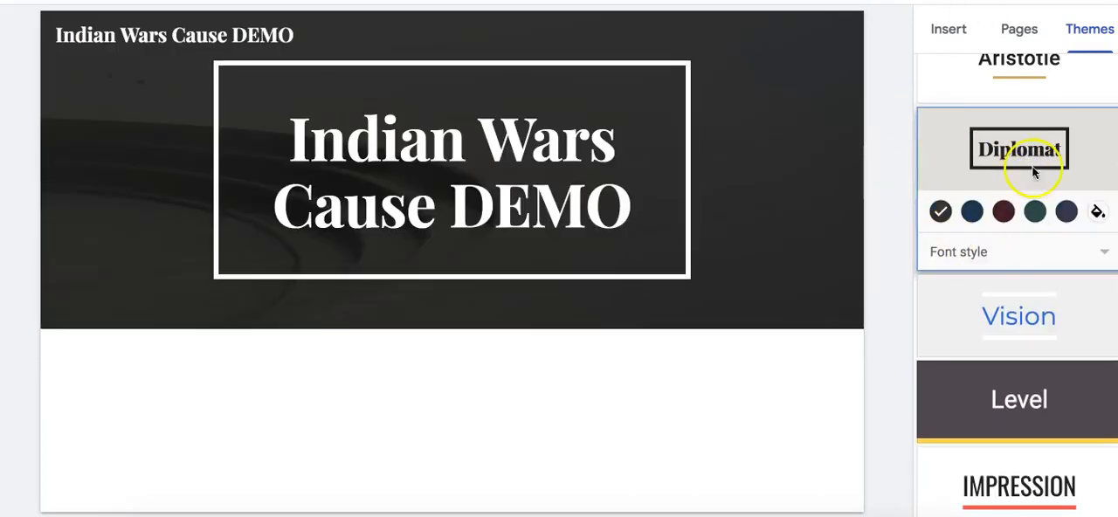
- Try the Heavy font style and set the Diplomat theme's font style to Light
click(1101, 252)
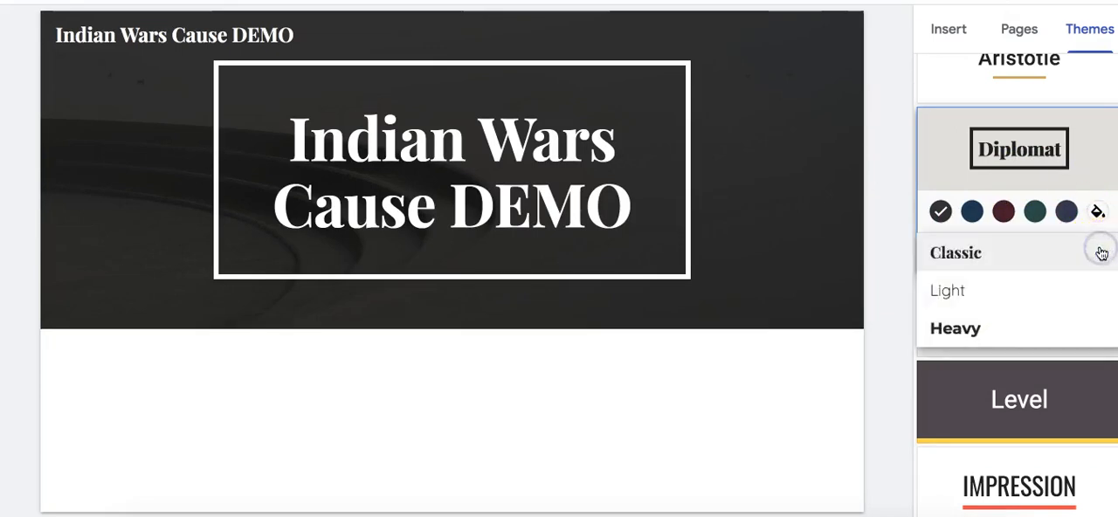
click(956, 327)
click(1043, 255)
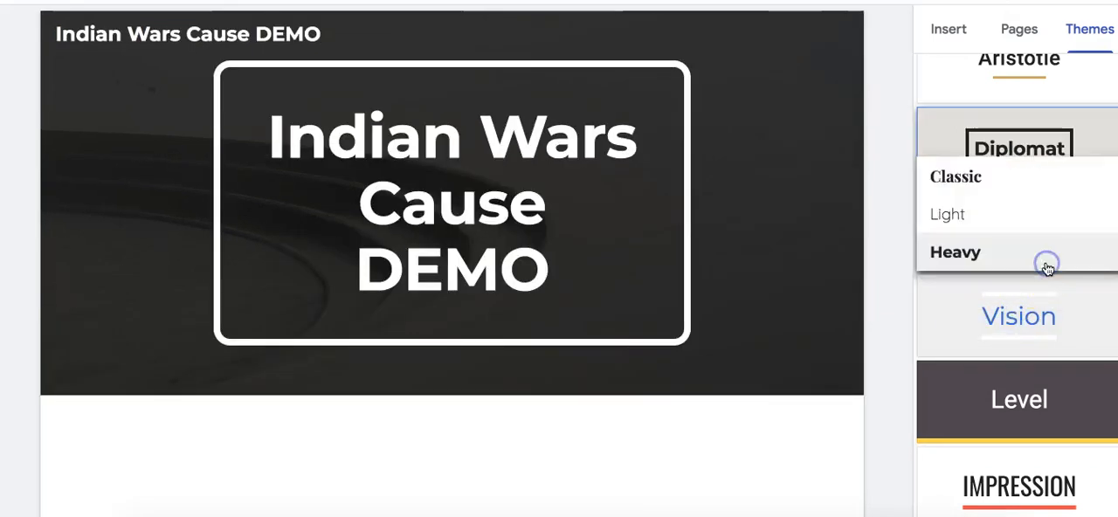
click(1015, 231)
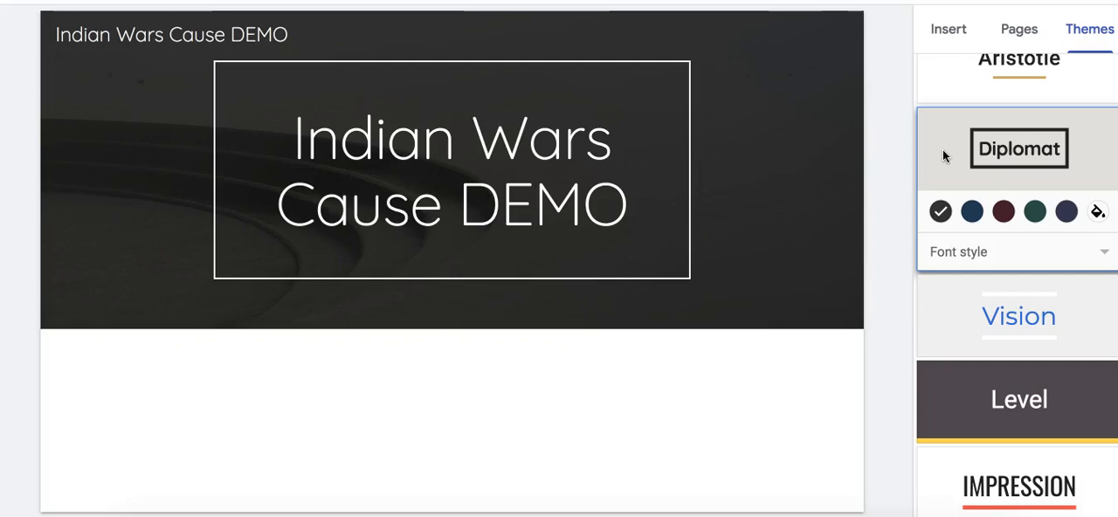
click(1016, 39)
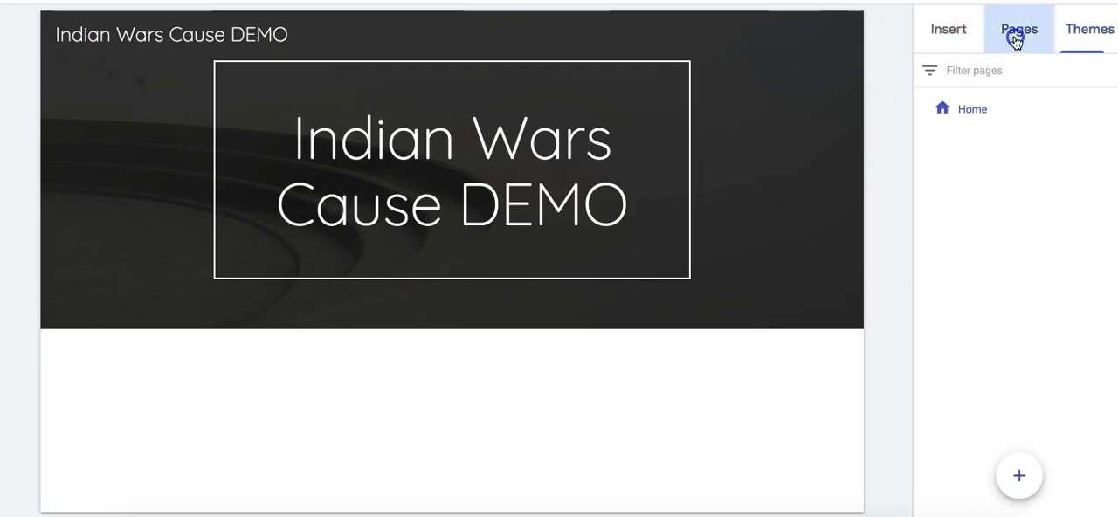
click(952, 33)
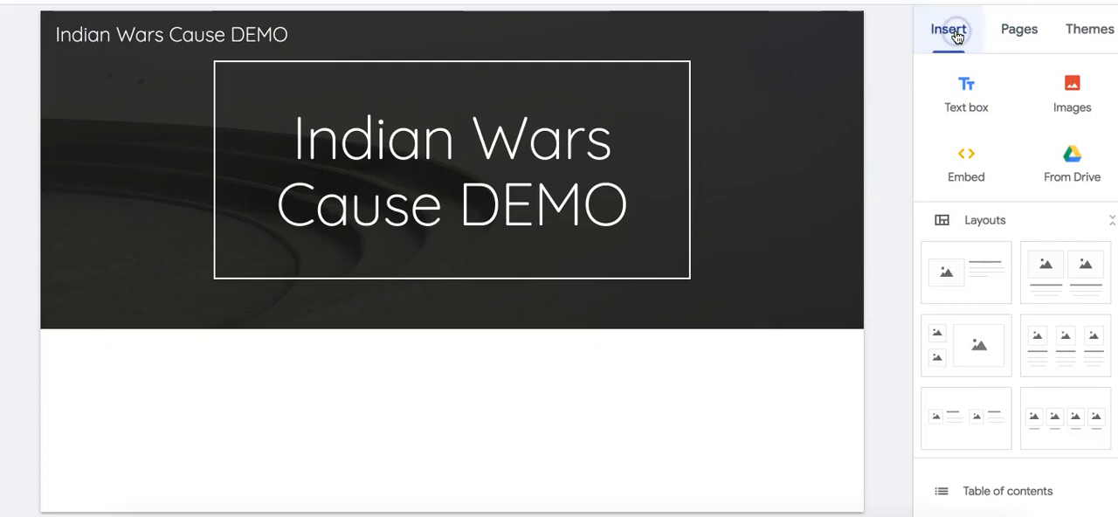
- Start replacing the header image and search the web images for "american indian wars"
mouse_move(162, 175)
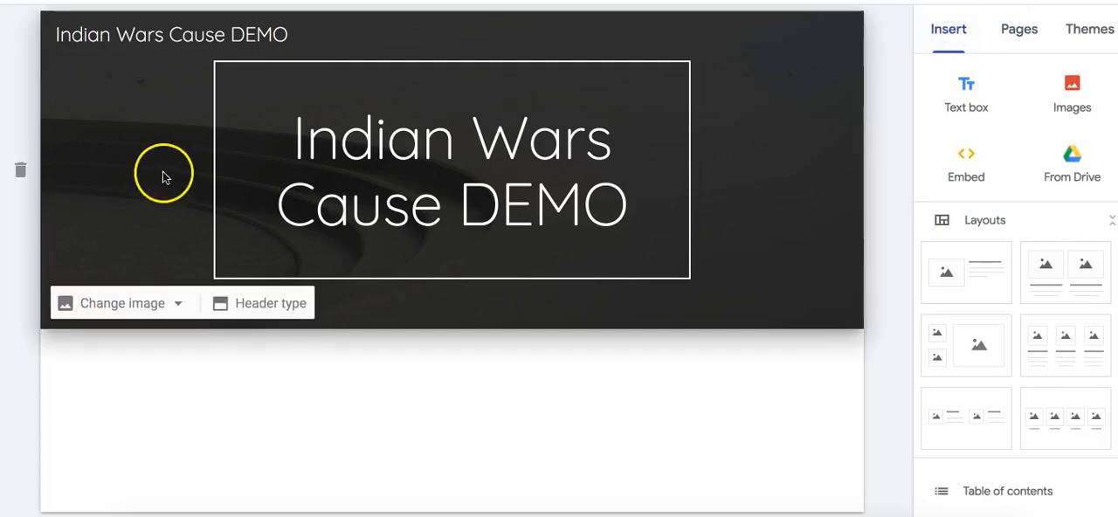
click(138, 312)
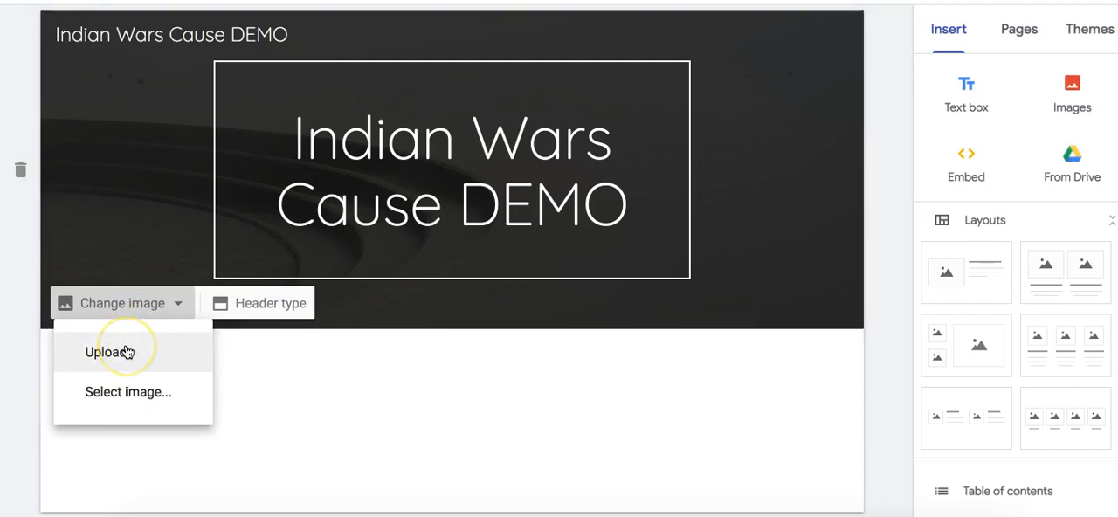
click(120, 392)
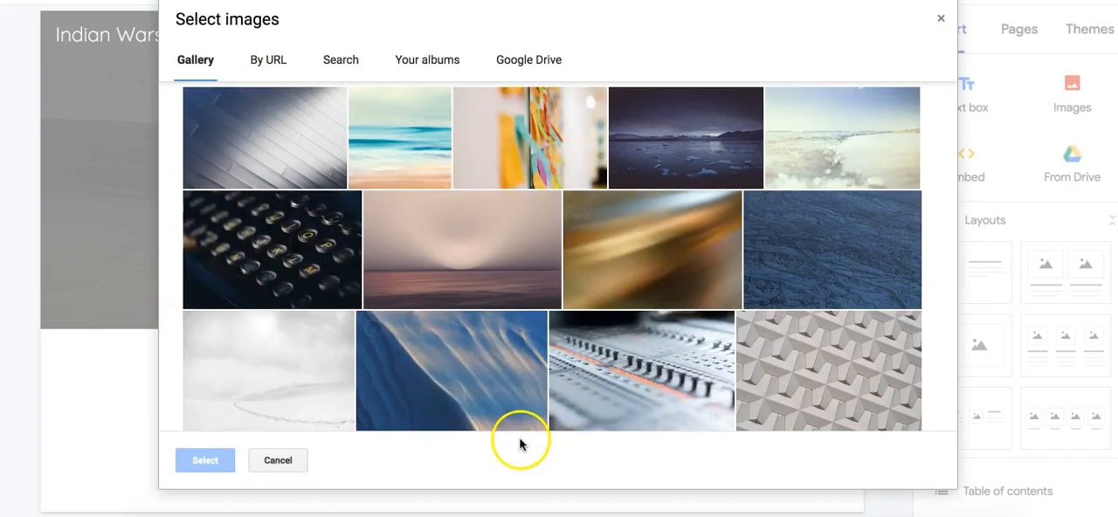
click(342, 61)
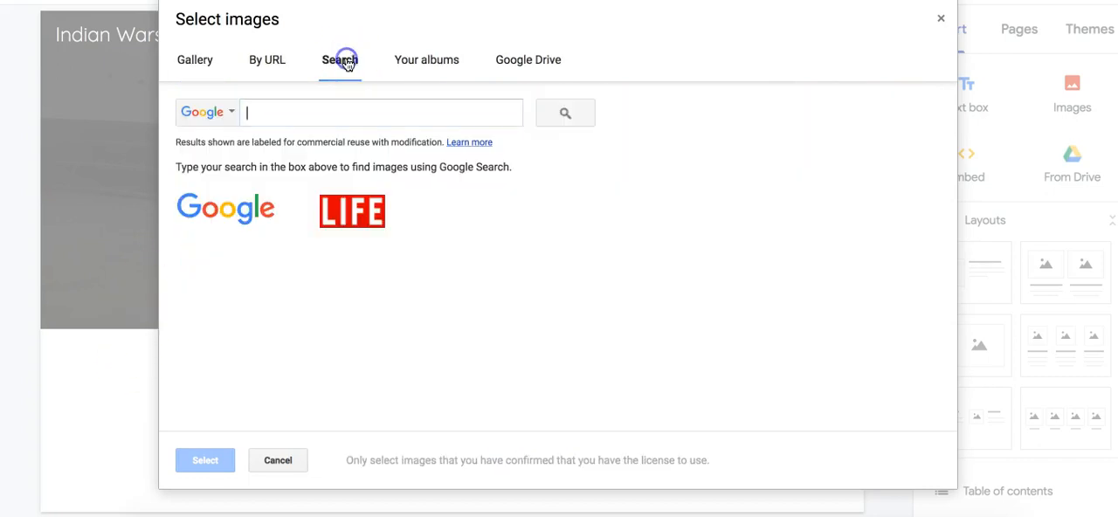
click(319, 112)
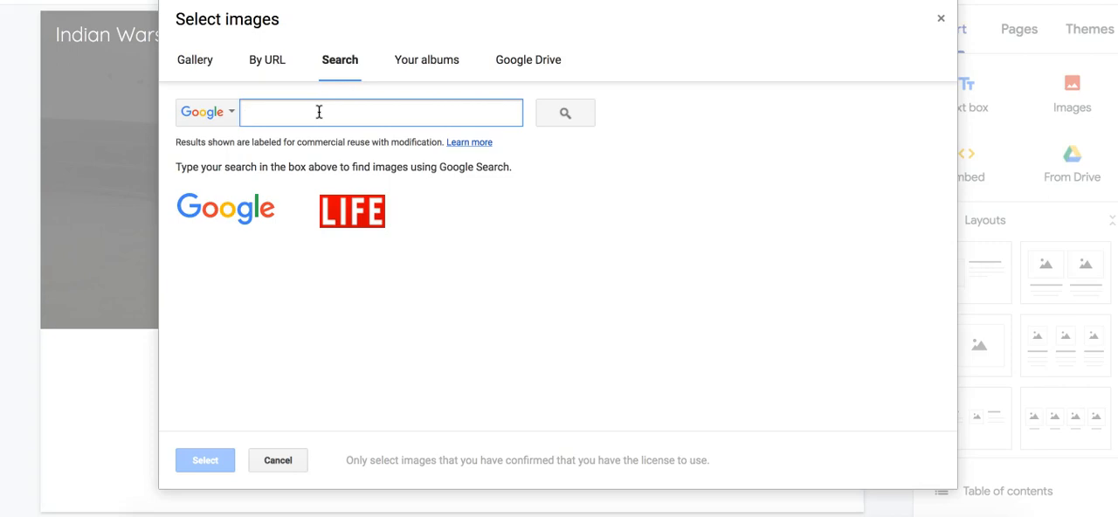
text(indi)
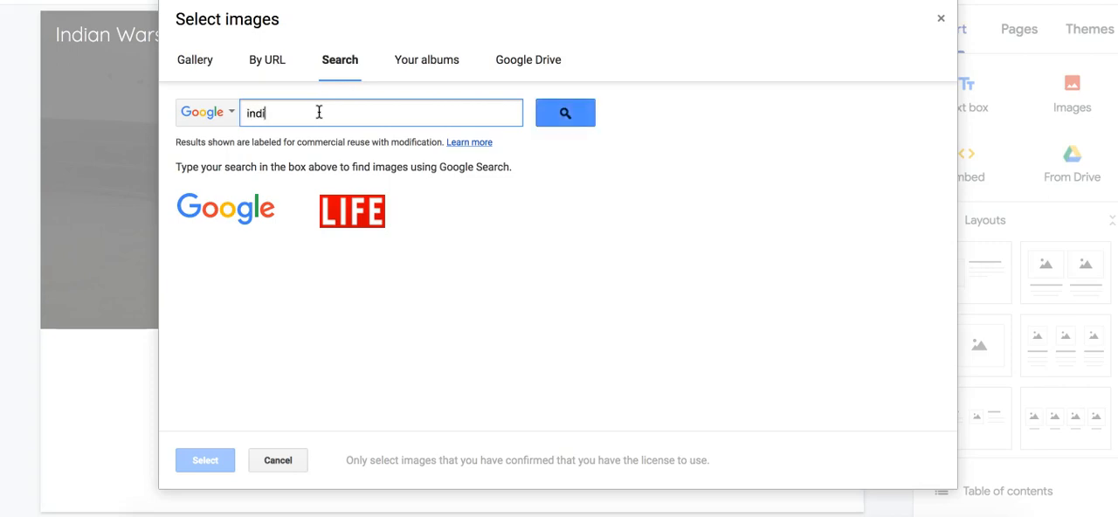
text(american indian wars)
key(Return)
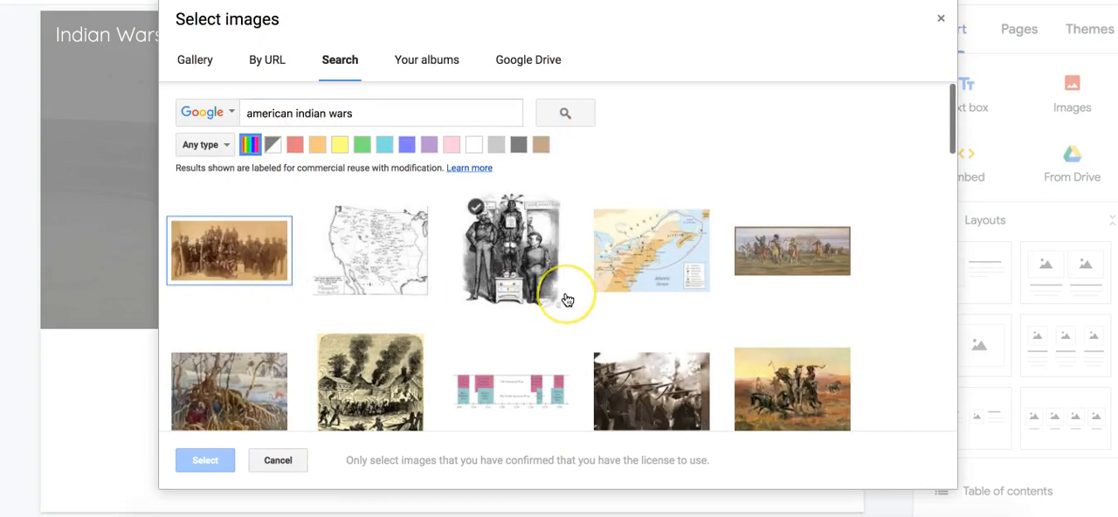
- Set the header image to the wide painting of Native American riders on horseback from the search results
scroll(567, 300, down, 5)
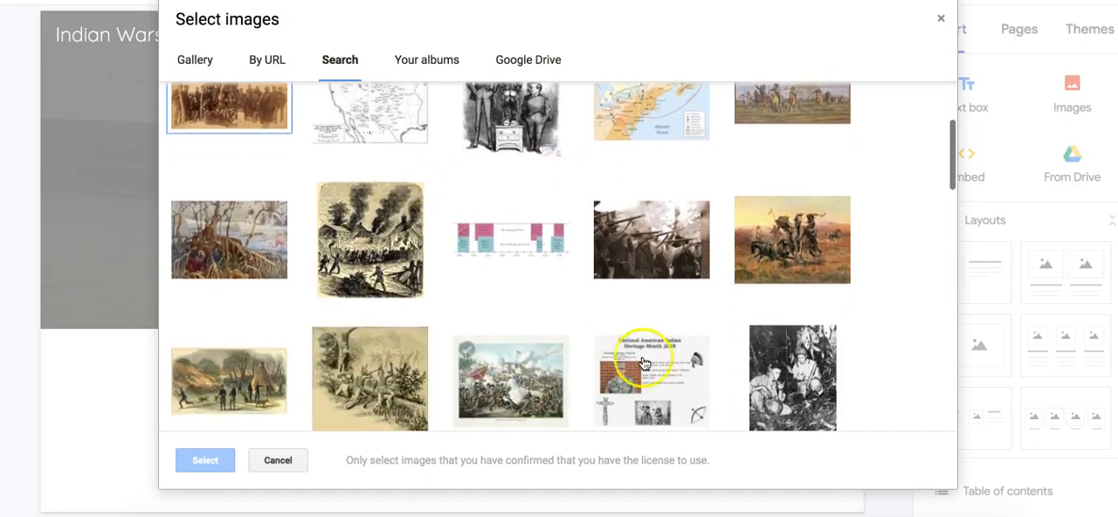
scroll(701, 303, down, 7)
scroll(701, 302, up, 12)
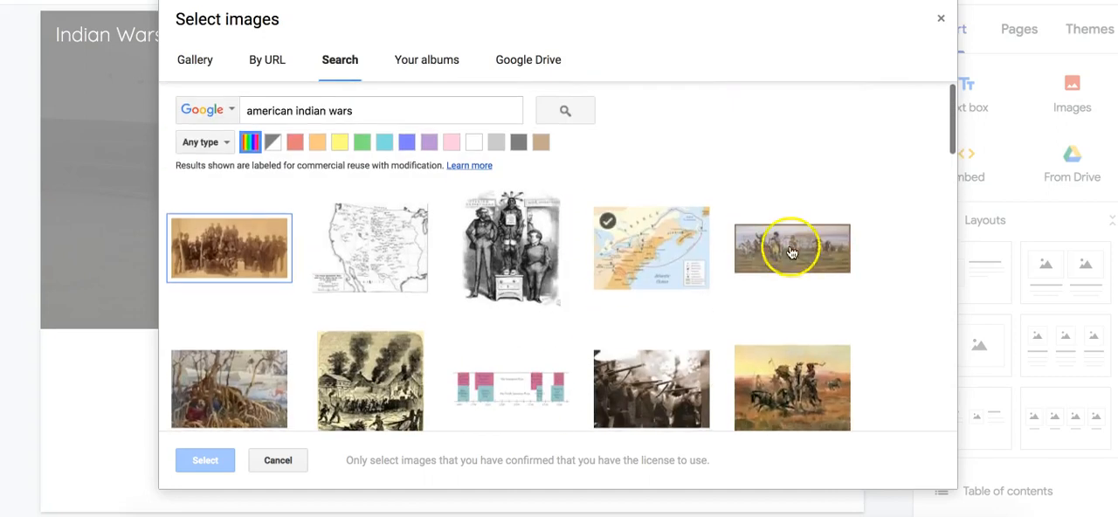
click(740, 287)
click(198, 460)
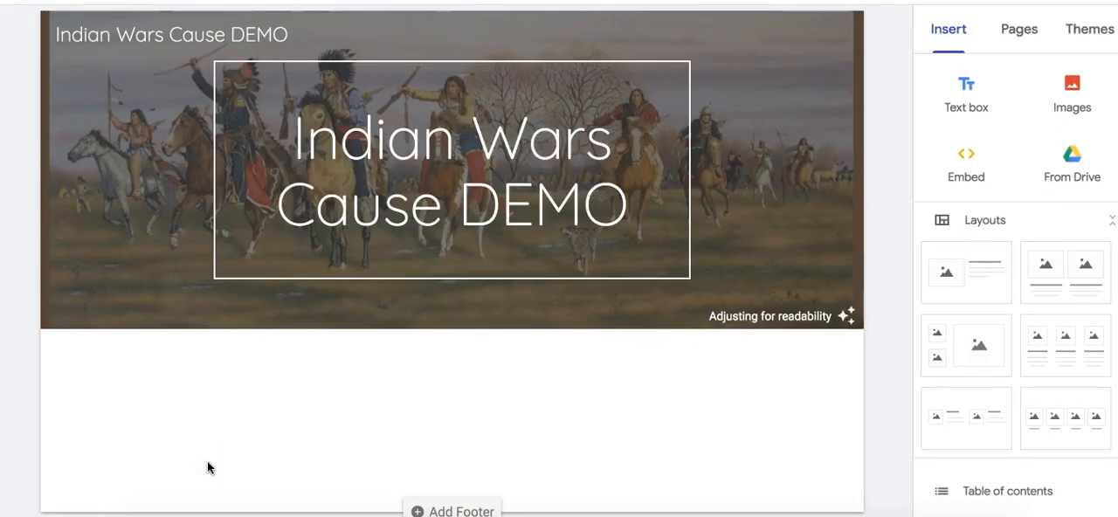
click(116, 200)
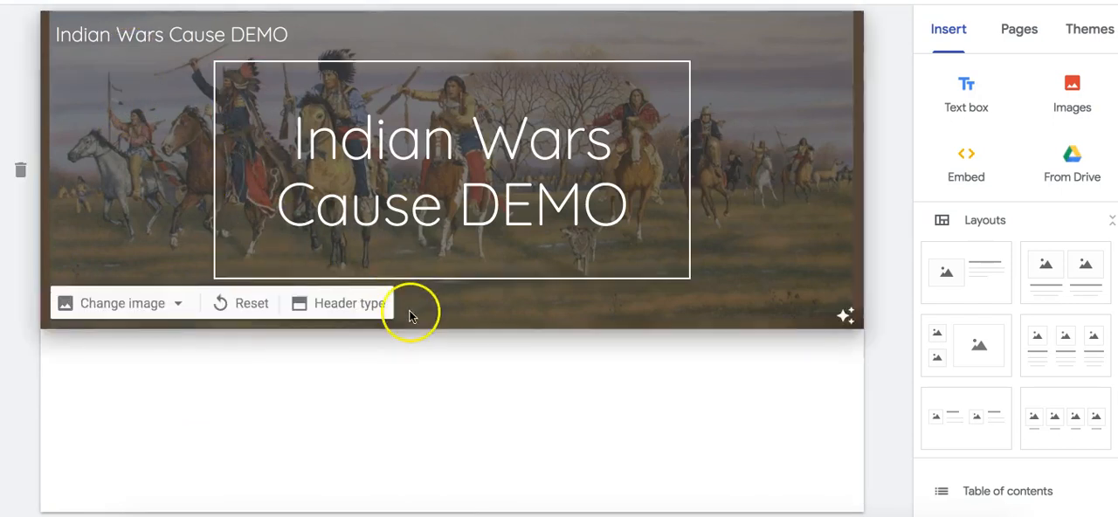
click(513, 382)
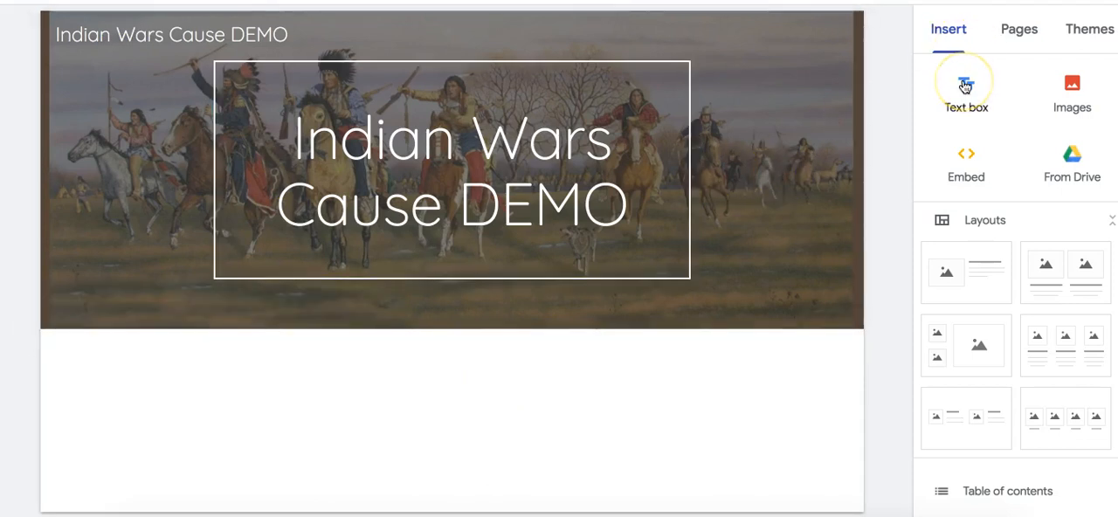
- Insert a text box below the header and copy the full reading passage with its citation from the finished example site
click(975, 113)
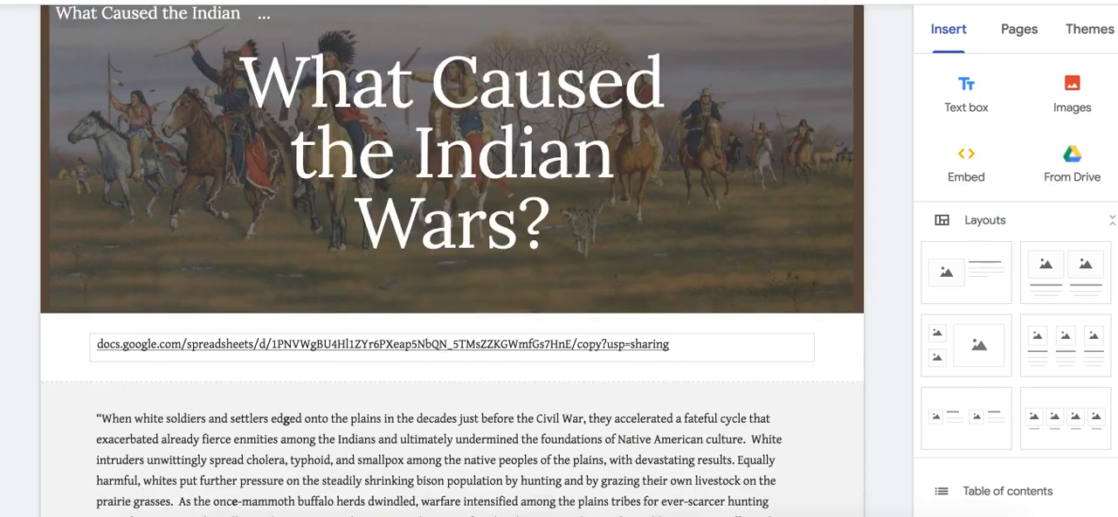
click(332, 428)
scroll(337, 437, down, 3)
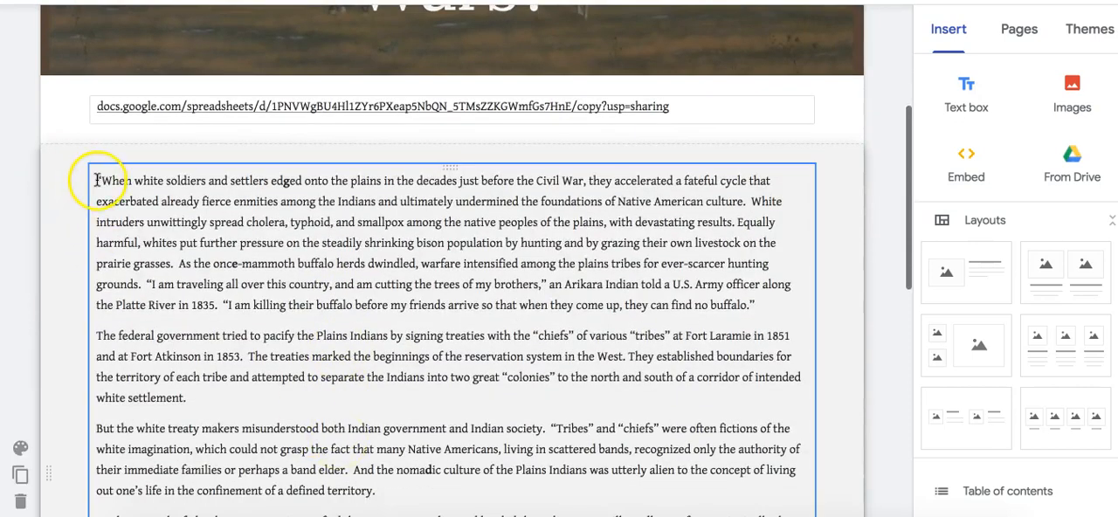
drag(96, 180, 436, 515)
key(ctrl+c)
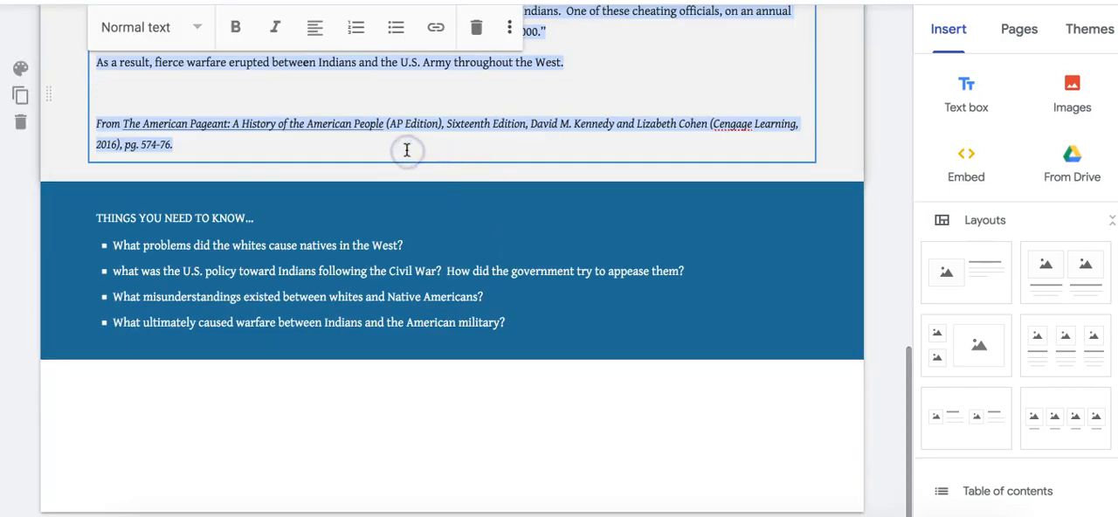
key(BackSpace)
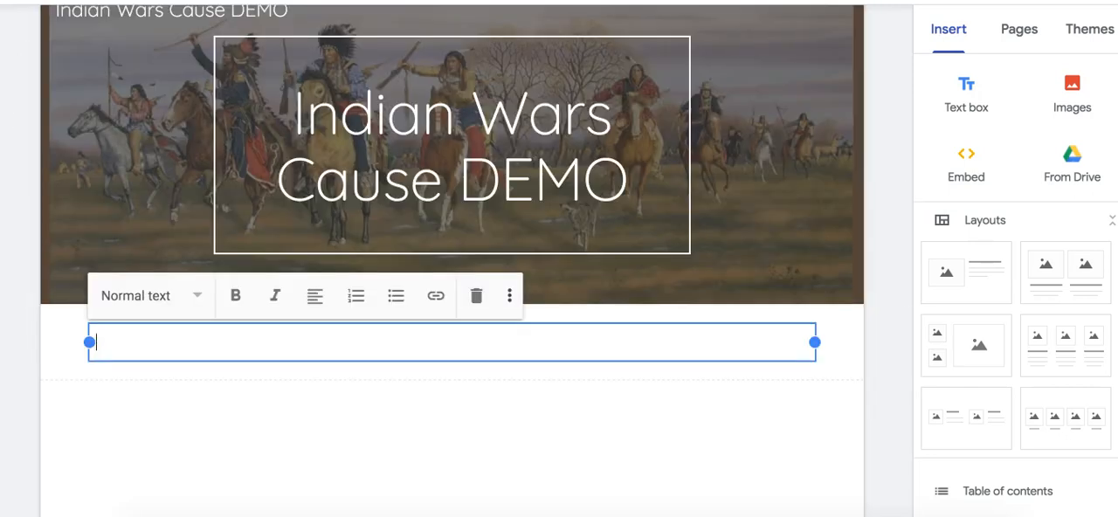
- Paste the copied reading passage into the empty text box below the header
click(215, 334)
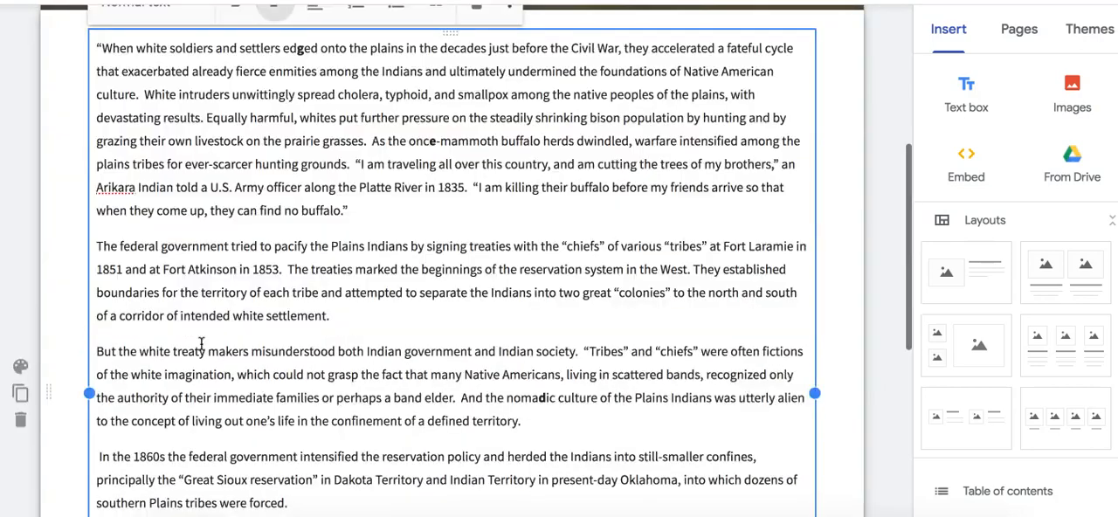
key(ctrl+v)
scroll(368, 308, up, 5)
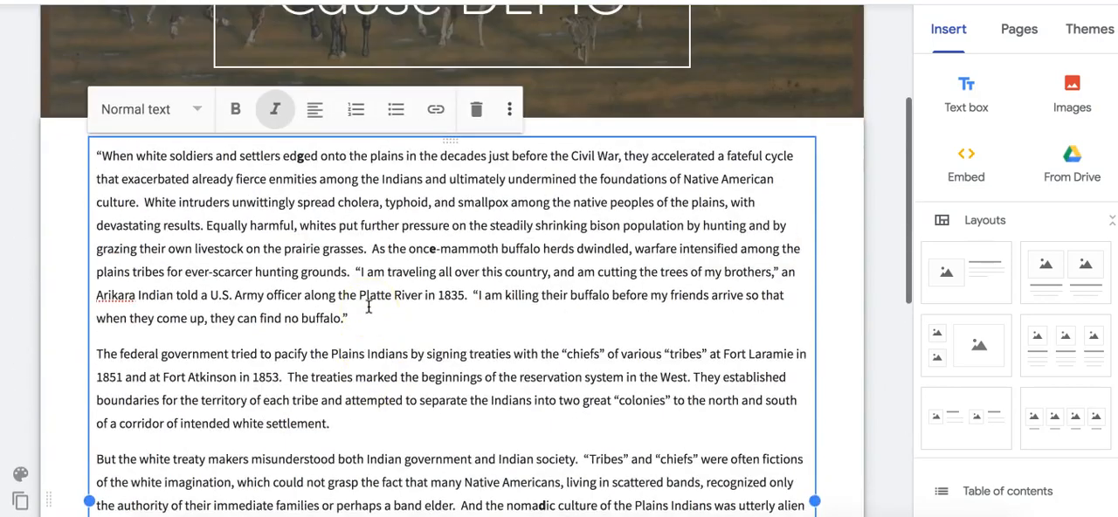
scroll(369, 308, up, 1)
scroll(369, 306, down, 5)
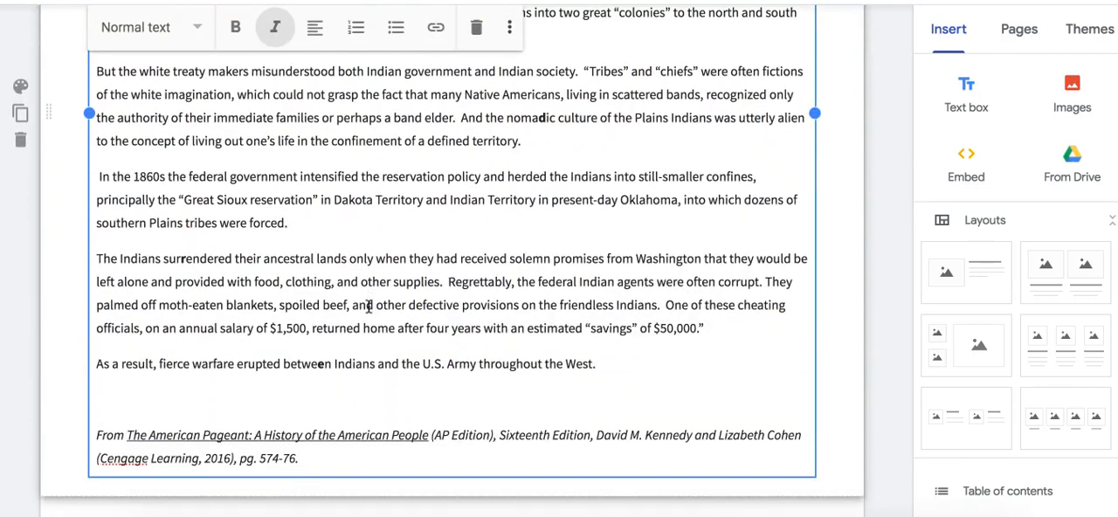
scroll(369, 307, up, 5)
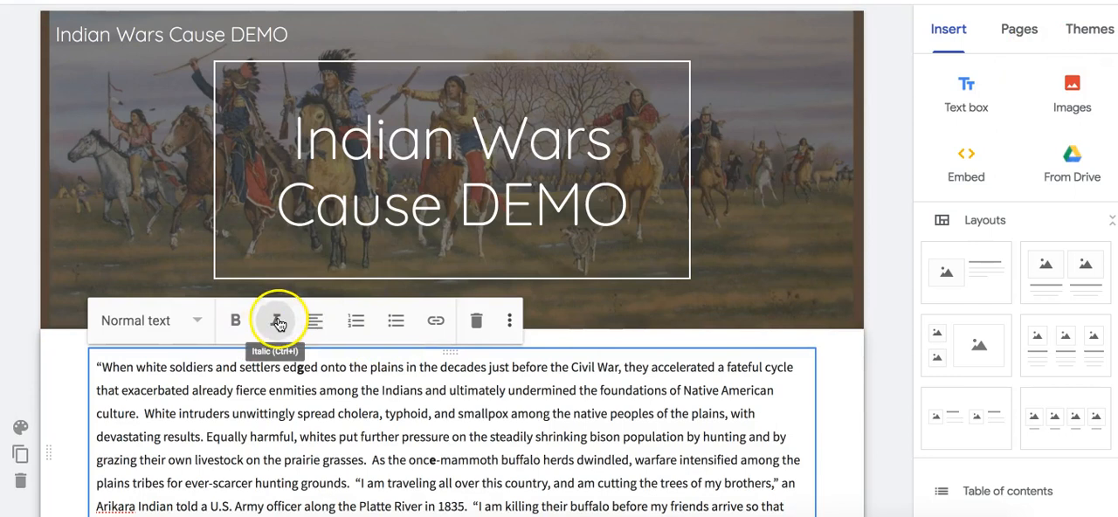
- Set the source citation at the end of the reading passage to the Small text style
click(189, 323)
click(125, 452)
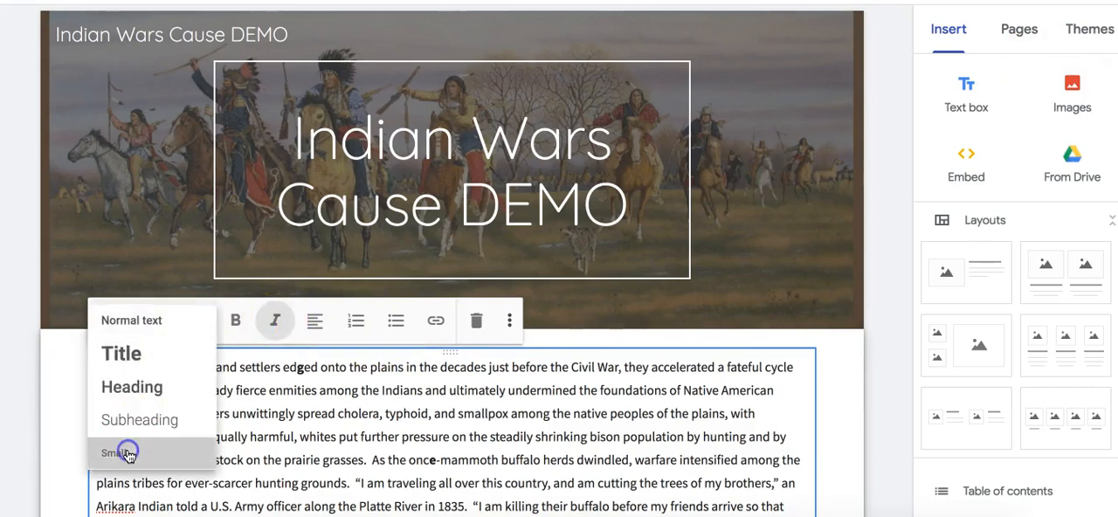
click(903, 266)
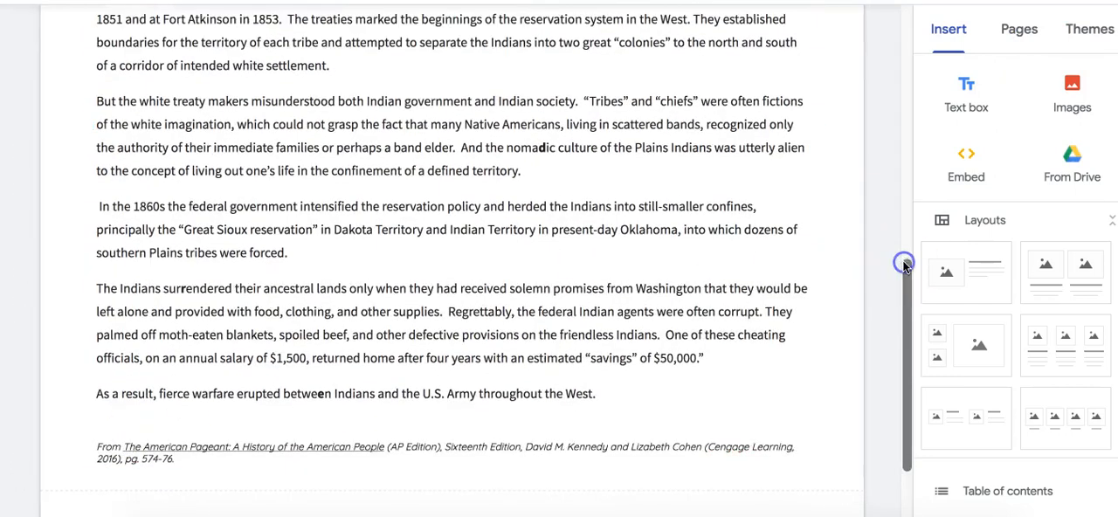
scroll(886, 224, up, 10)
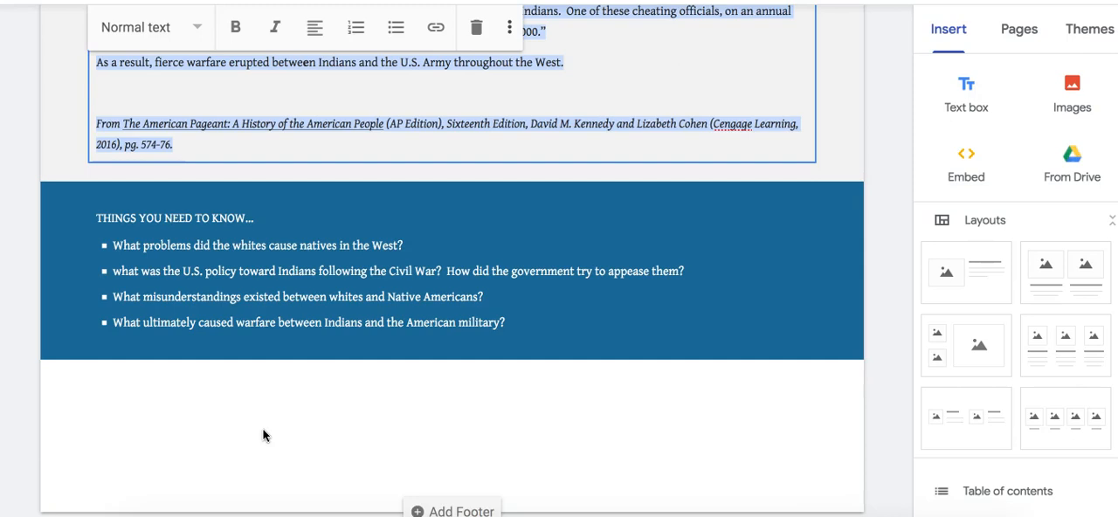
- Copy the "THINGS YOU NEED TO KNOW…" heading and its bulleted questions from the finished example site
click(149, 235)
click(248, 319)
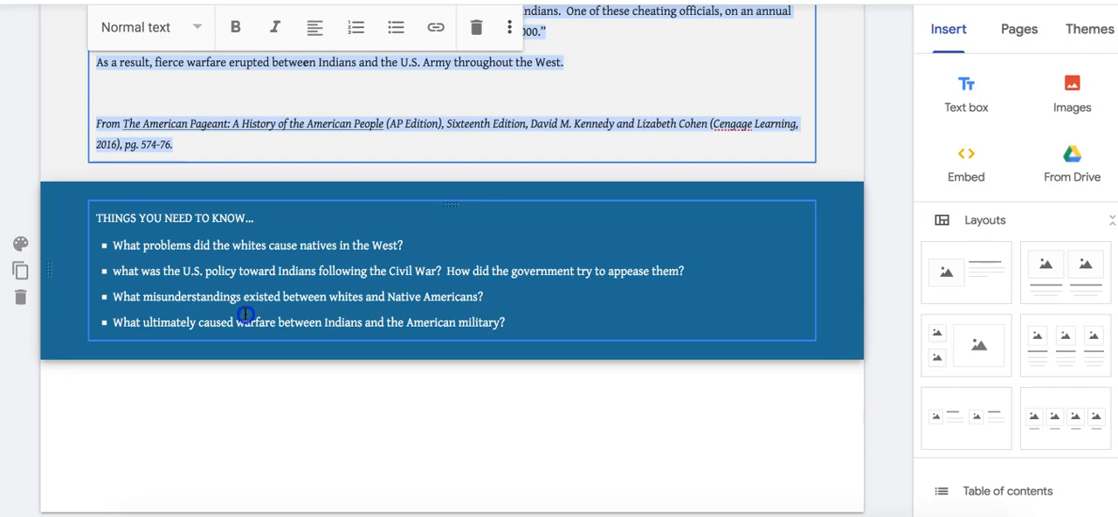
click(246, 316)
drag(95, 218, 791, 323)
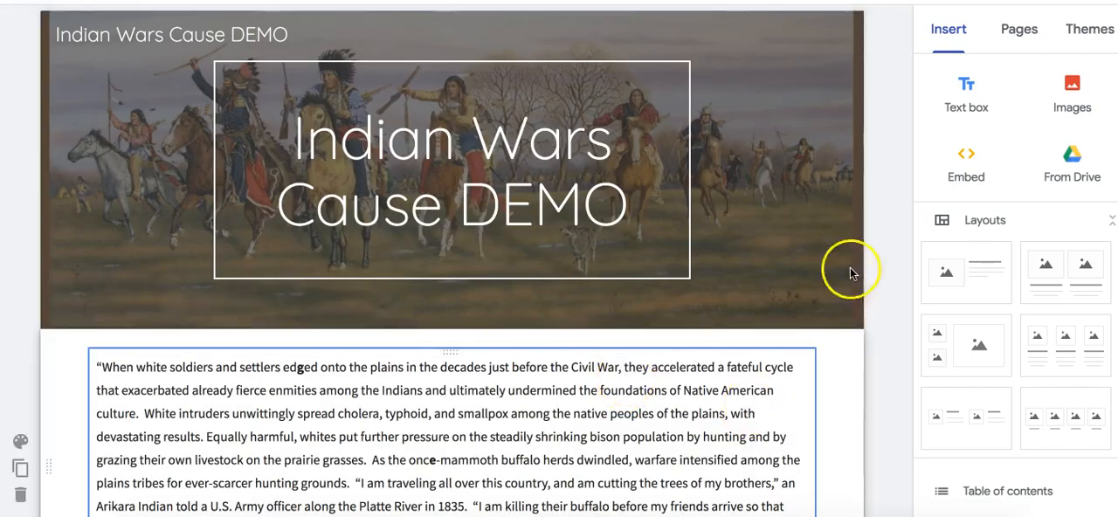
- Insert a text box below the reading passage and paste the "THINGS YOU NEED TO KNOW…" list into it
scroll(812, 390, down, 10)
click(969, 103)
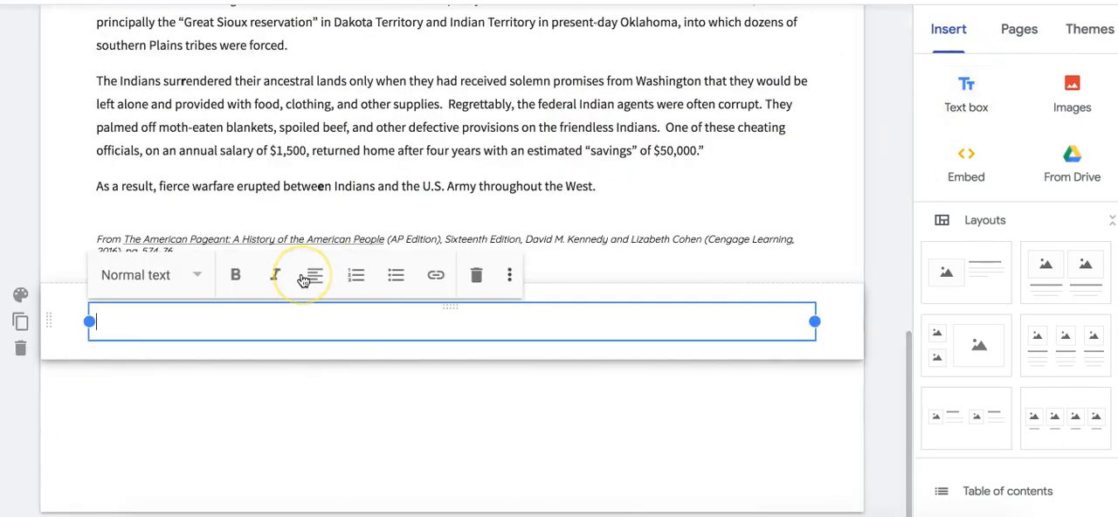
text(THINGS YOU NEED TO KNOW… What problems did the whites cause natives in the West? what was the U.S. policy toward Indians following the Civil War?  How did the government try to appease them? What misunderstandings existed between whites and Native Americans? What ultimately caused warfare between Indians and the American military?)
click(224, 494)
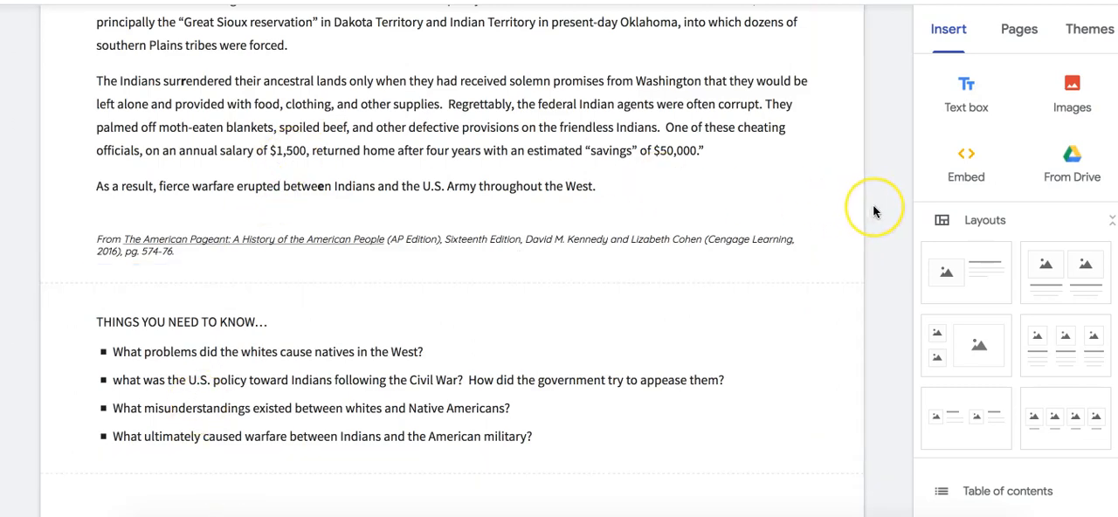
scroll(873, 212, up, 10)
scroll(873, 212, down, 5)
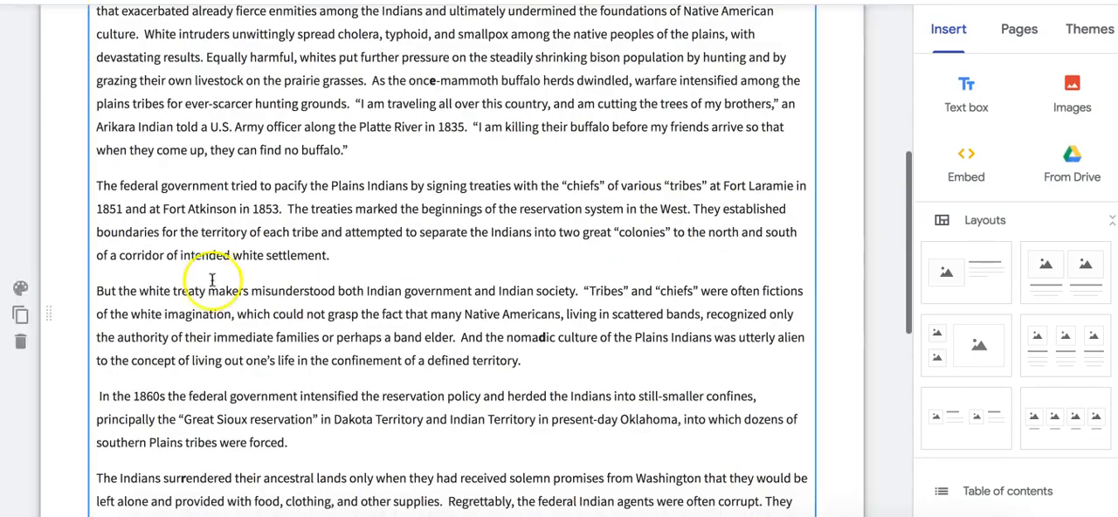
click(20, 288)
click(128, 288)
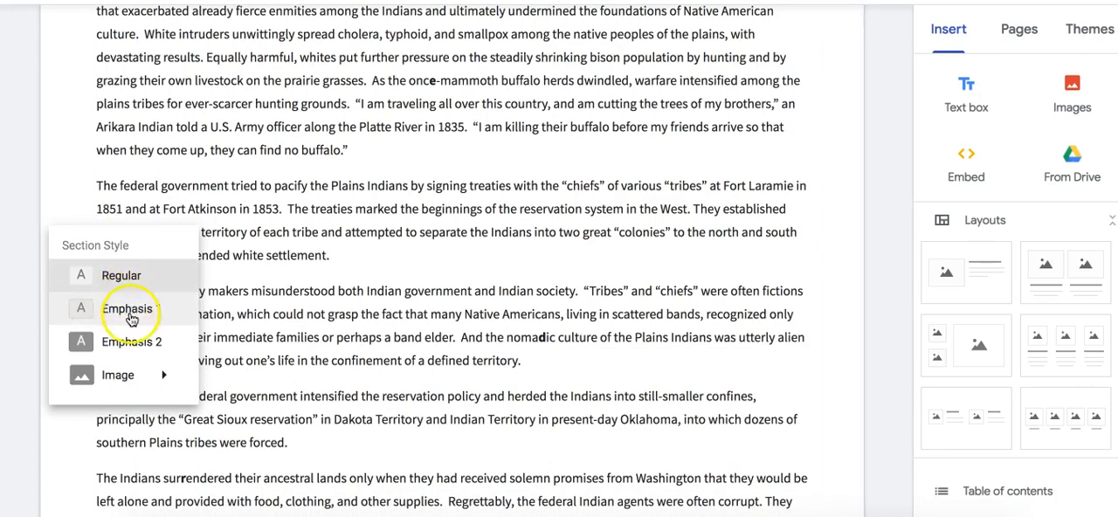
mouse_move(132, 387)
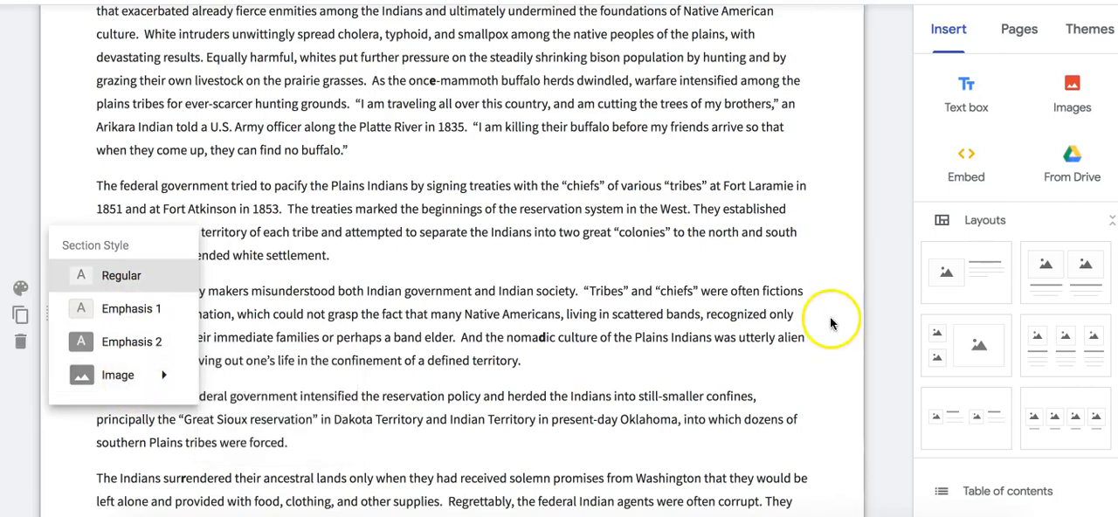
click(893, 318)
- Apply the Emphasis 2 section style to the "THINGS YOU NEED TO KNOW…" section
scroll(892, 319, down, 5)
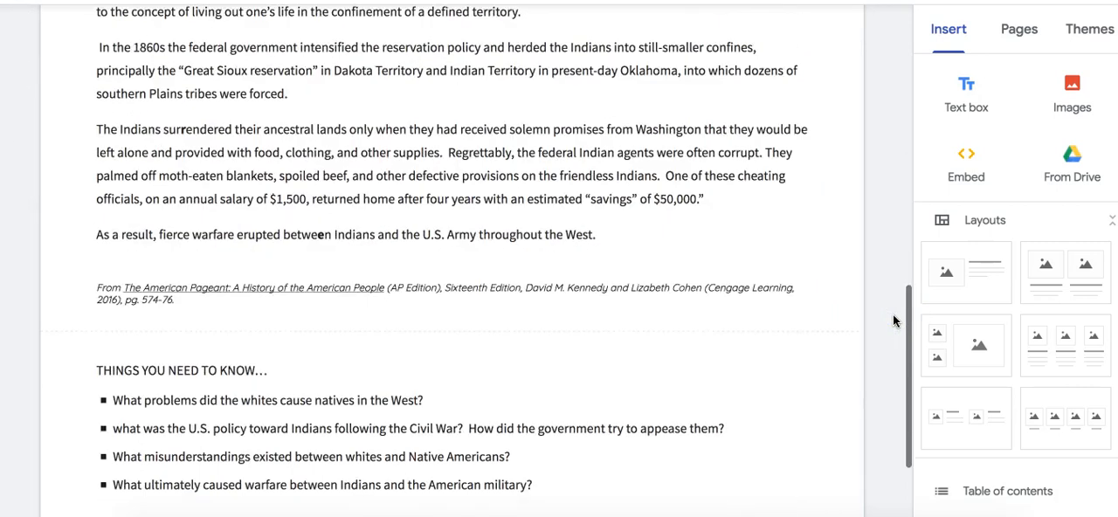
click(260, 253)
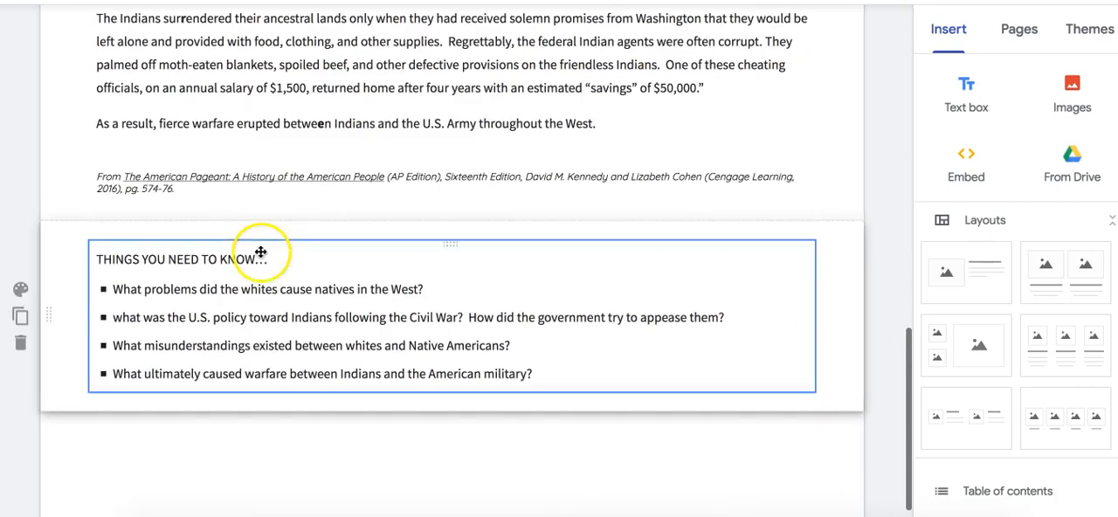
click(20, 289)
click(136, 344)
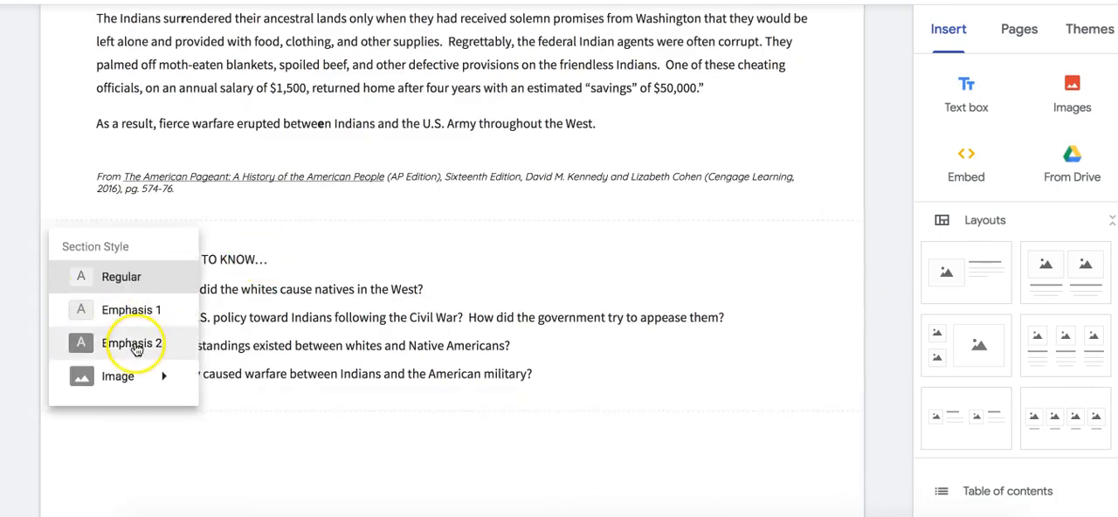
click(270, 445)
click(509, 479)
- Switch the Diplomat theme's colour to dark blue
click(1083, 29)
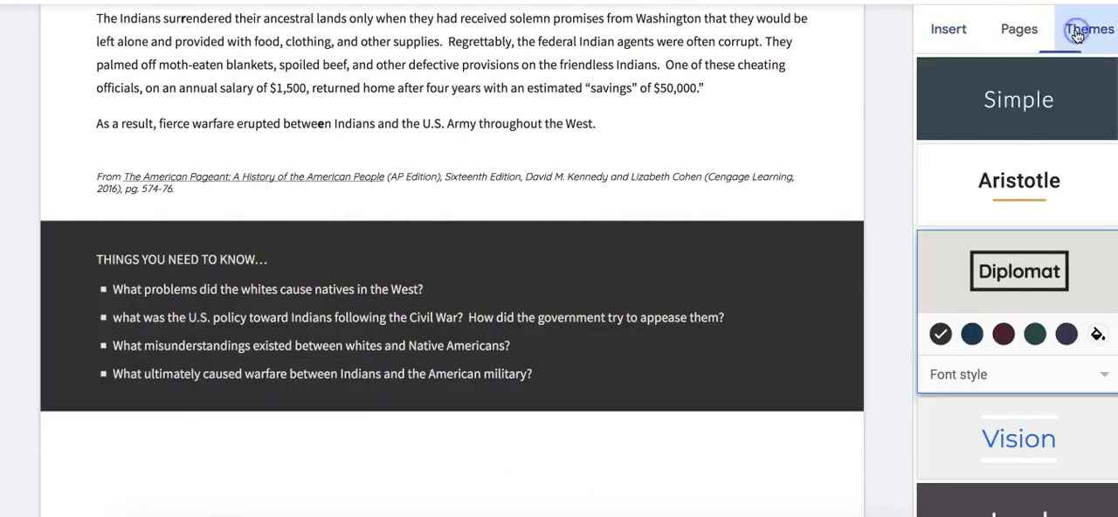
click(972, 334)
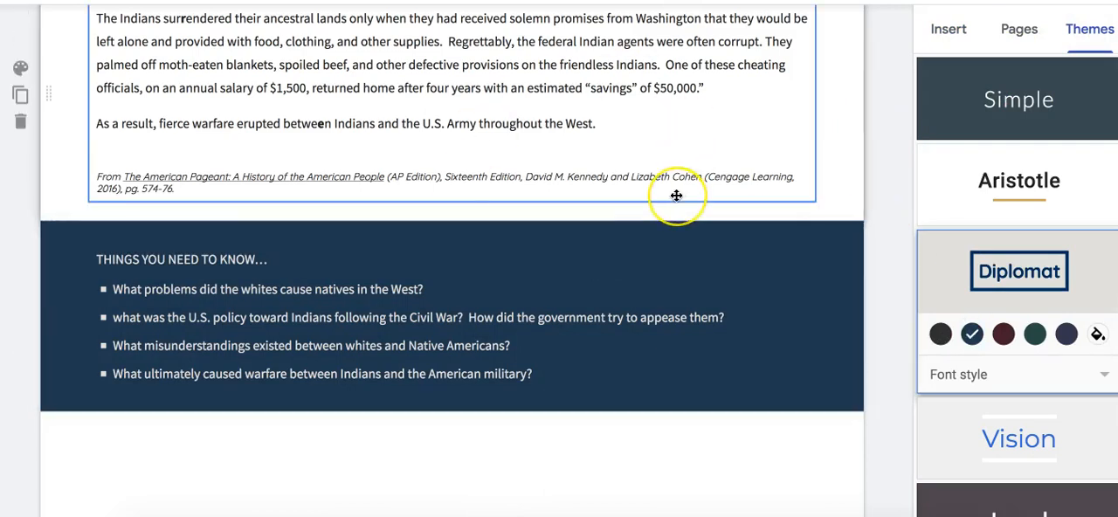
- Compare the demo page's header, reading passage and question section with those on the finished example site
scroll(676, 196, up, 1)
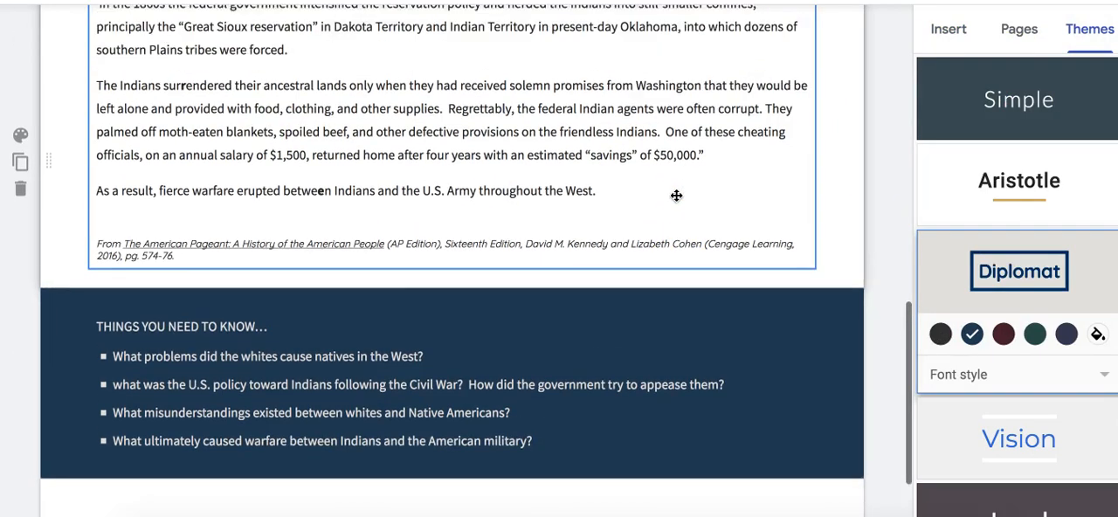
scroll(676, 196, down, 1)
scroll(442, 150, up, 10)
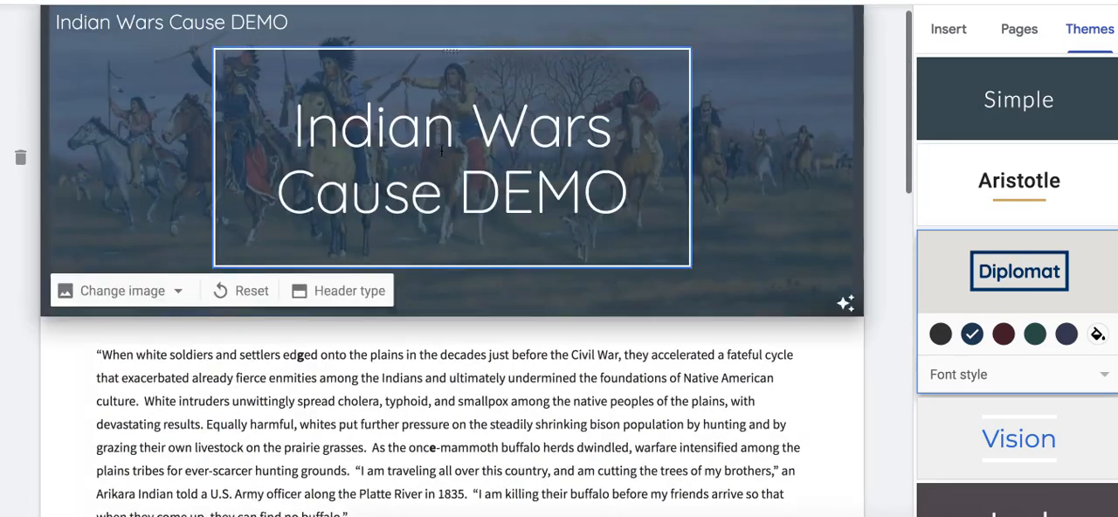
click(399, 130)
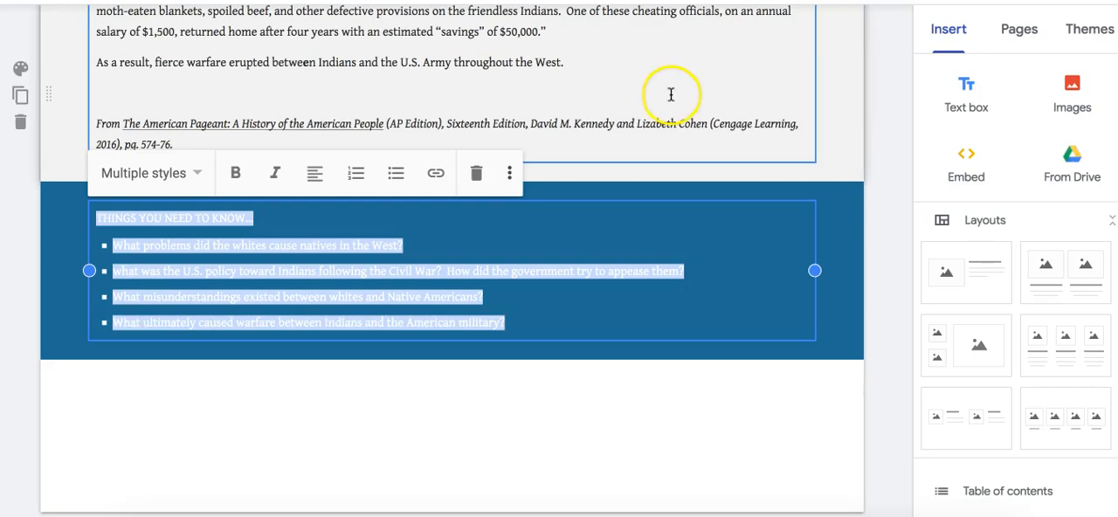
click(873, 30)
scroll(878, 105, up, 3)
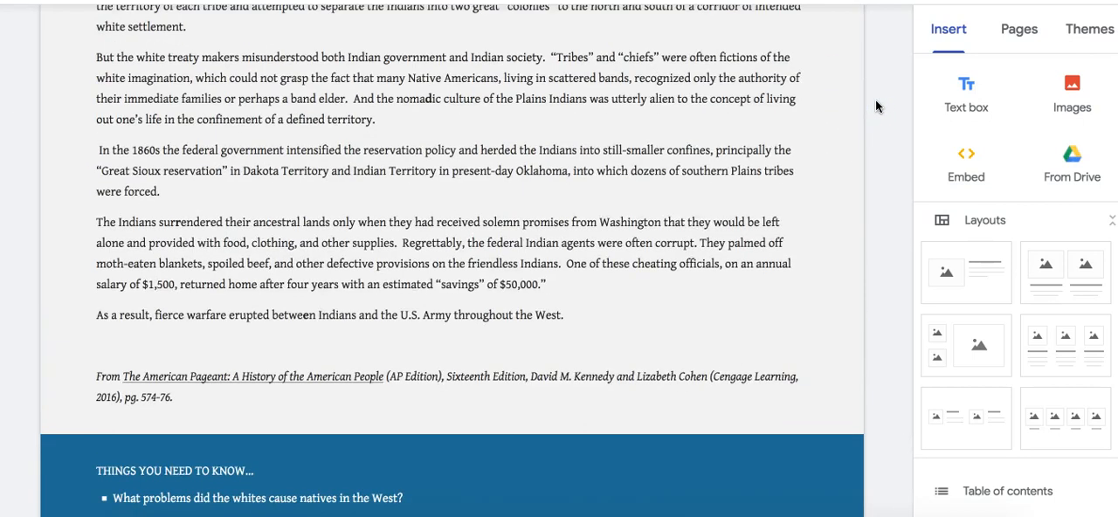
scroll(875, 106, down, 2)
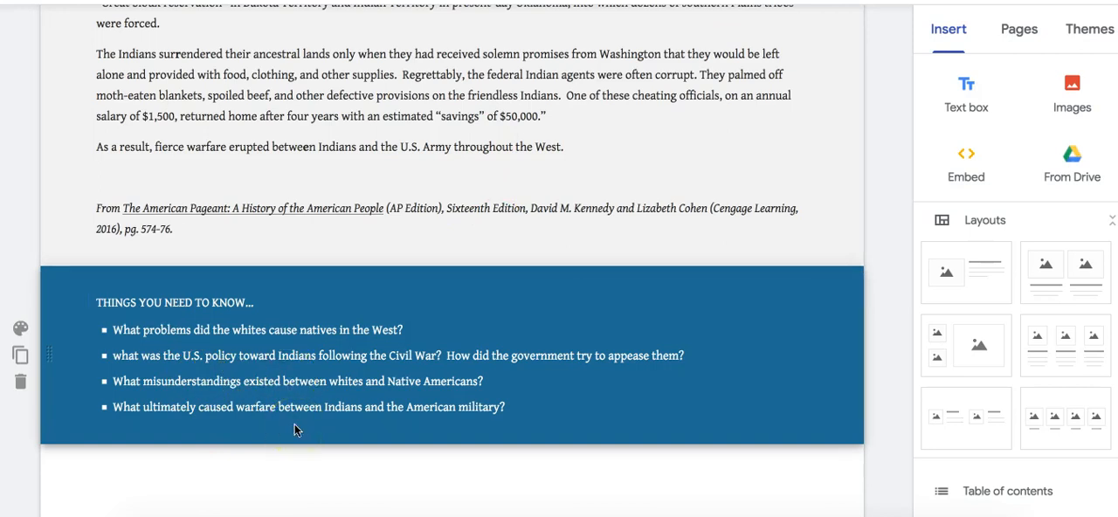
scroll(690, 105, up, 3)
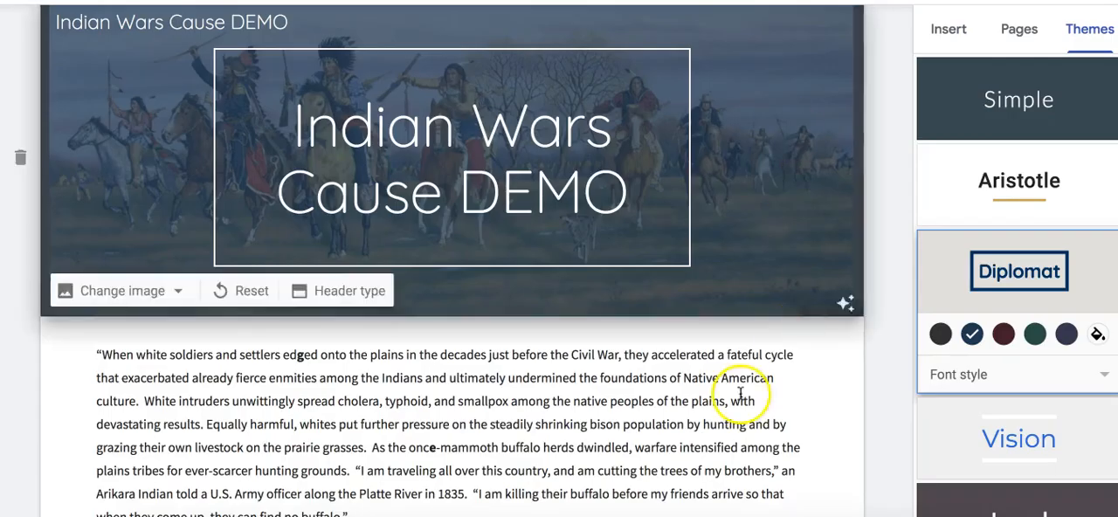
scroll(398, 441, down, 1)
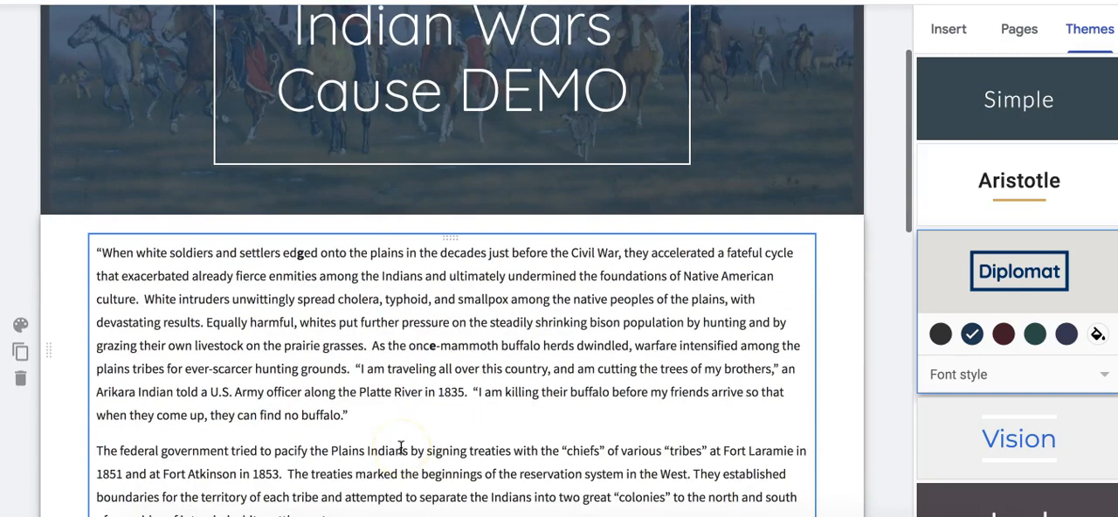
scroll(401, 447, down, 1)
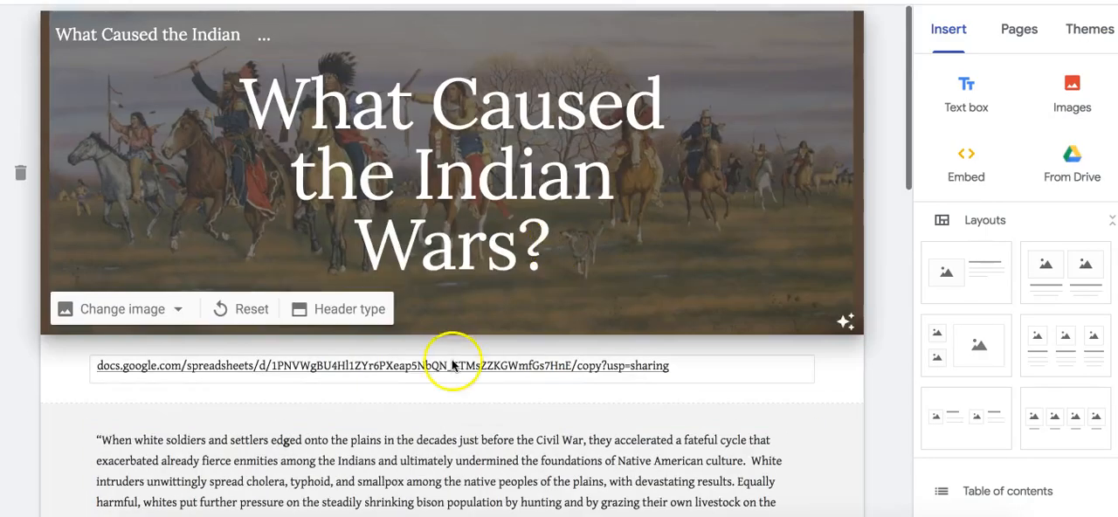
- Open the spreadsheet link below the example site's header and make a copy of Cause Indian Wars Color Lock
click(447, 365)
click(107, 325)
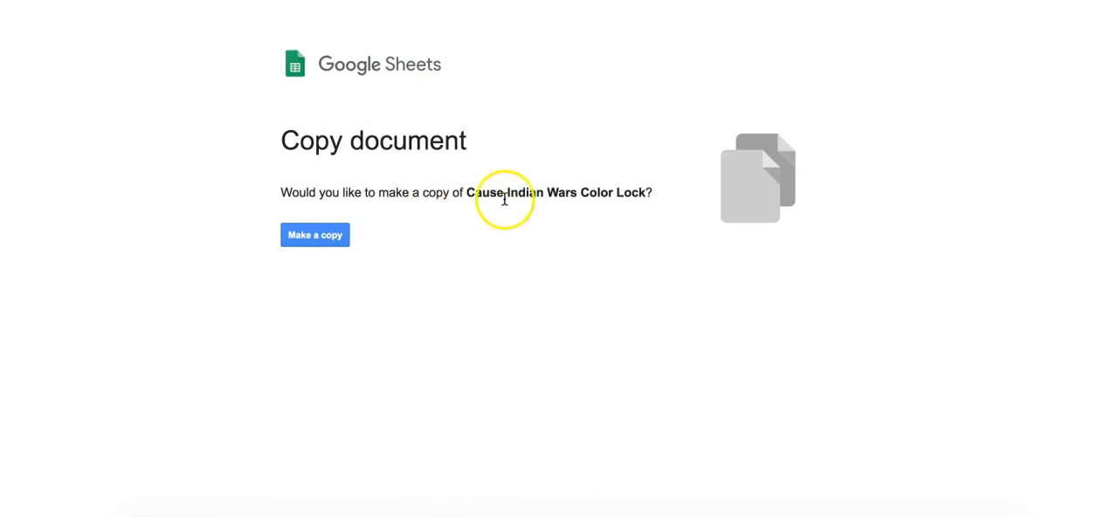
click(302, 234)
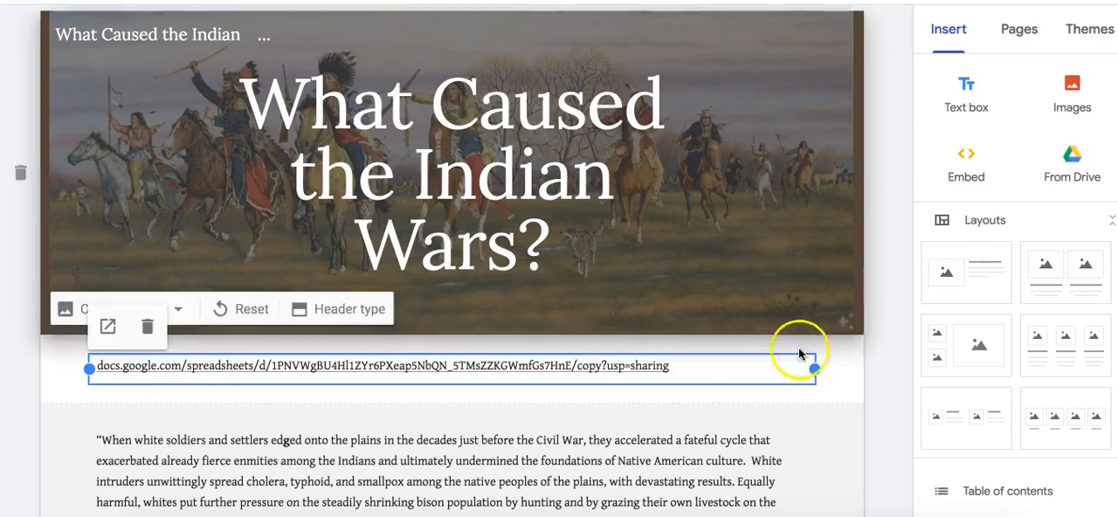
click(826, 269)
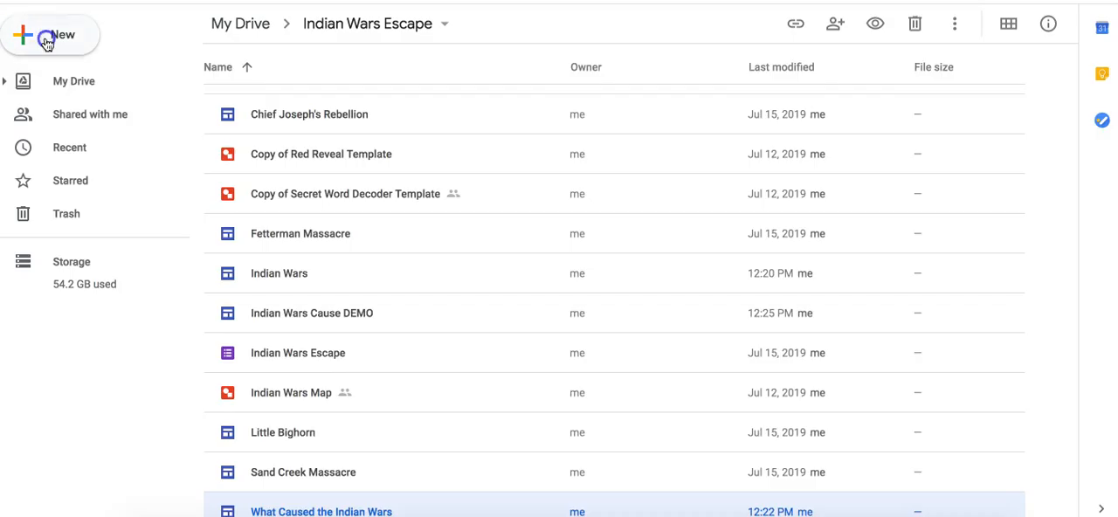
- Create a blank Google Sheets file in the Indian Wars Escape folder with the headings "Questions" in A1 and "Answers" in B1
click(42, 37)
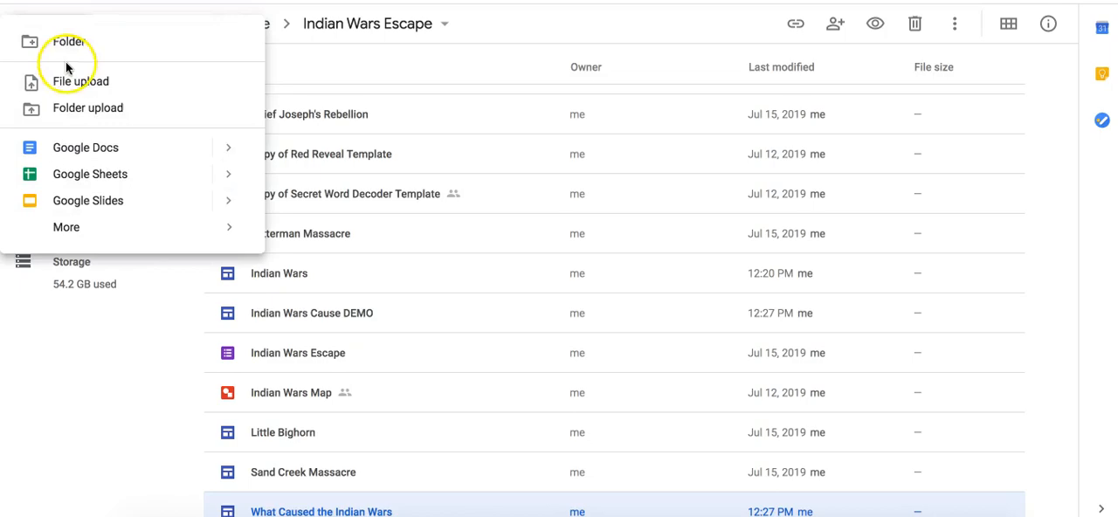
click(84, 174)
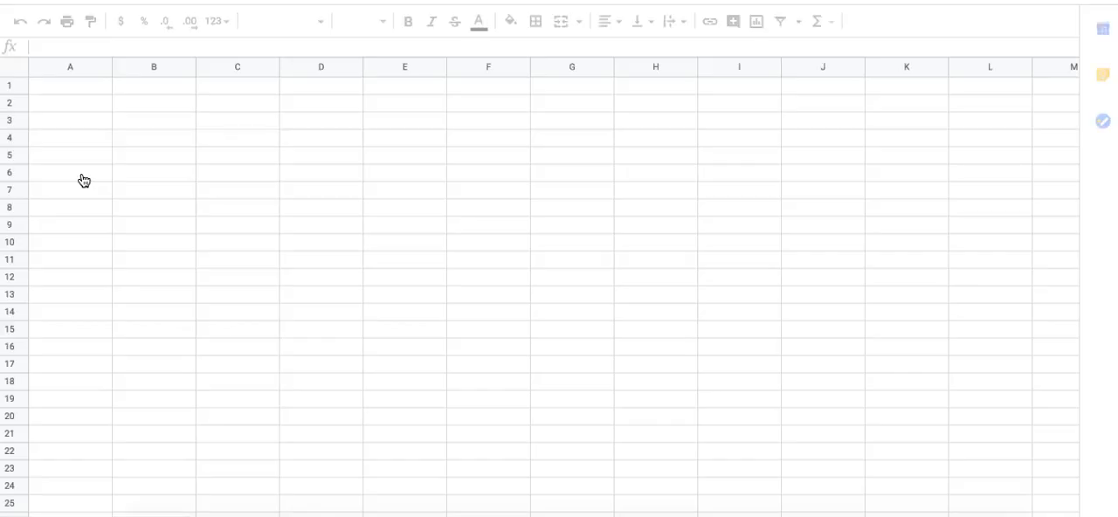
click(69, 90)
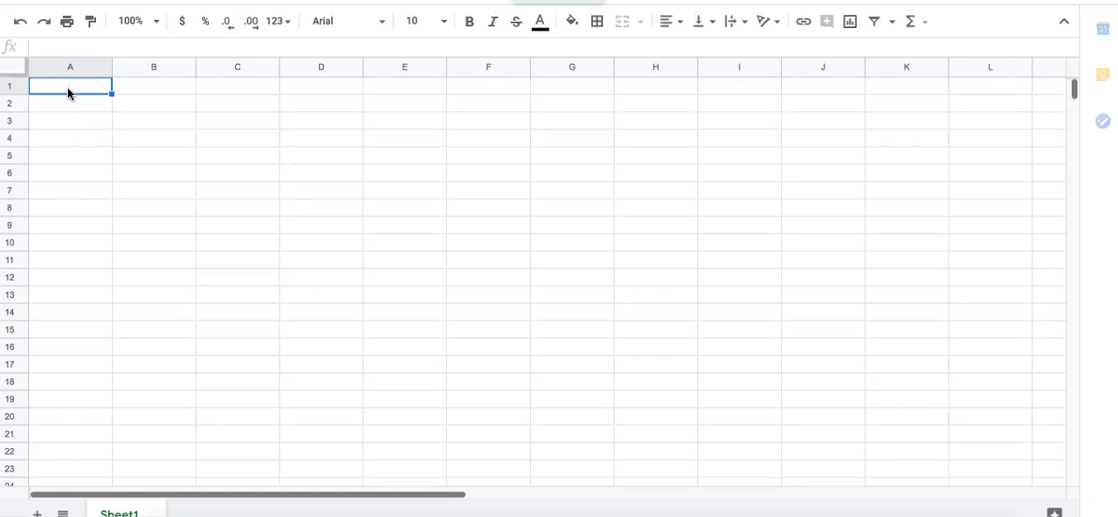
text(Questions)
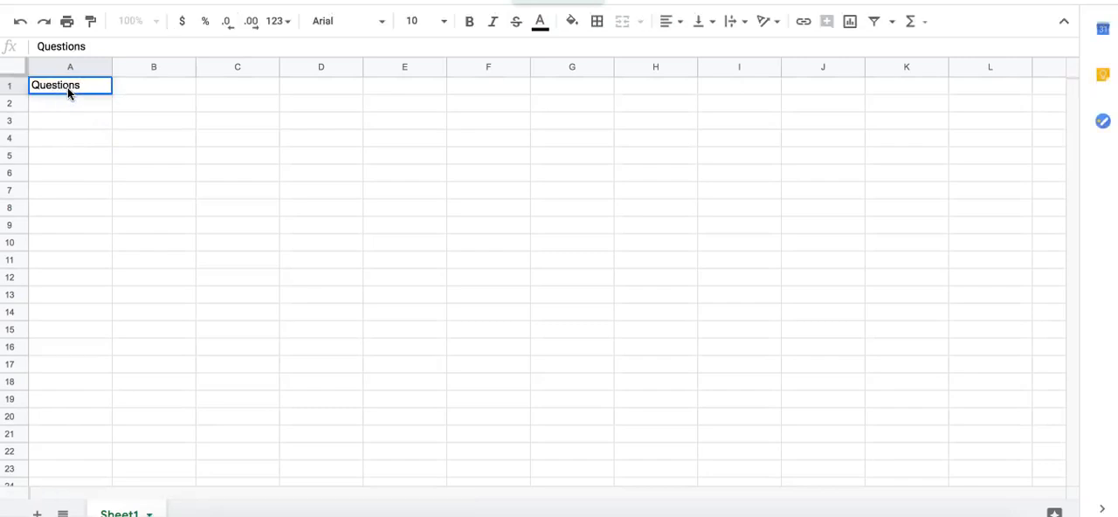
key(Tab)
text(Answers)
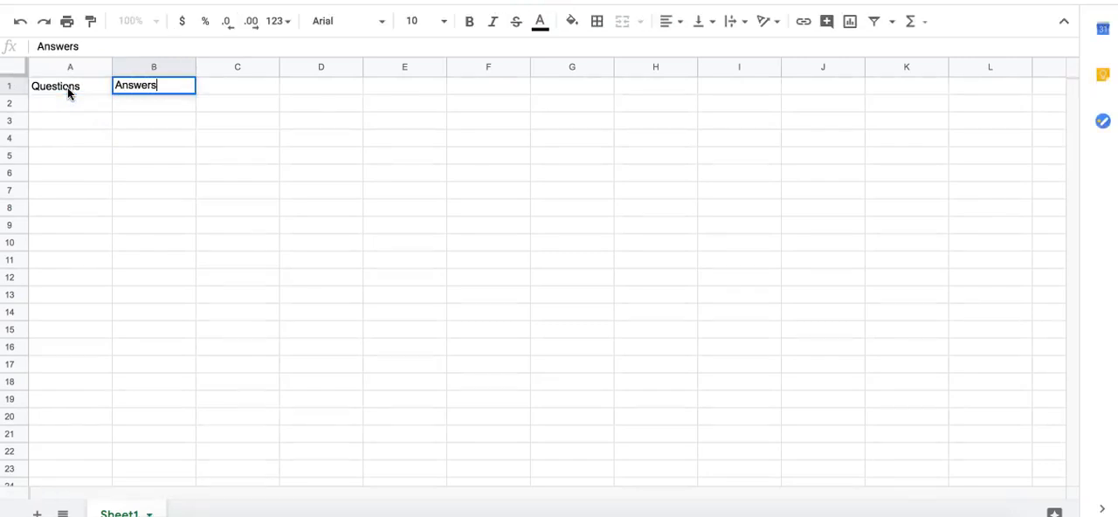
- Widen column A to fit full questions and enter "What is my favorite color?" in A2
click(37, 104)
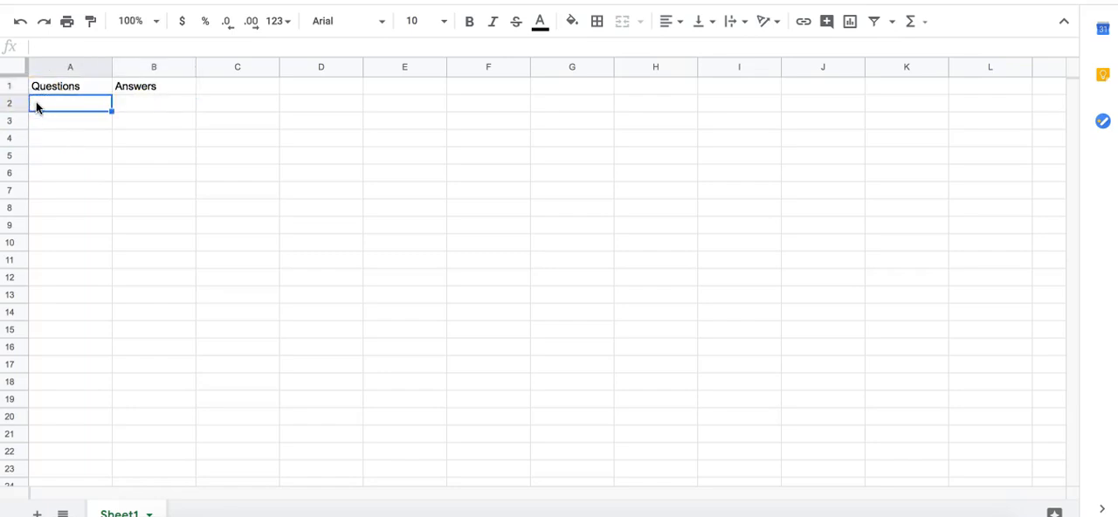
click(112, 67)
drag(112, 67, 308, 86)
text(W)
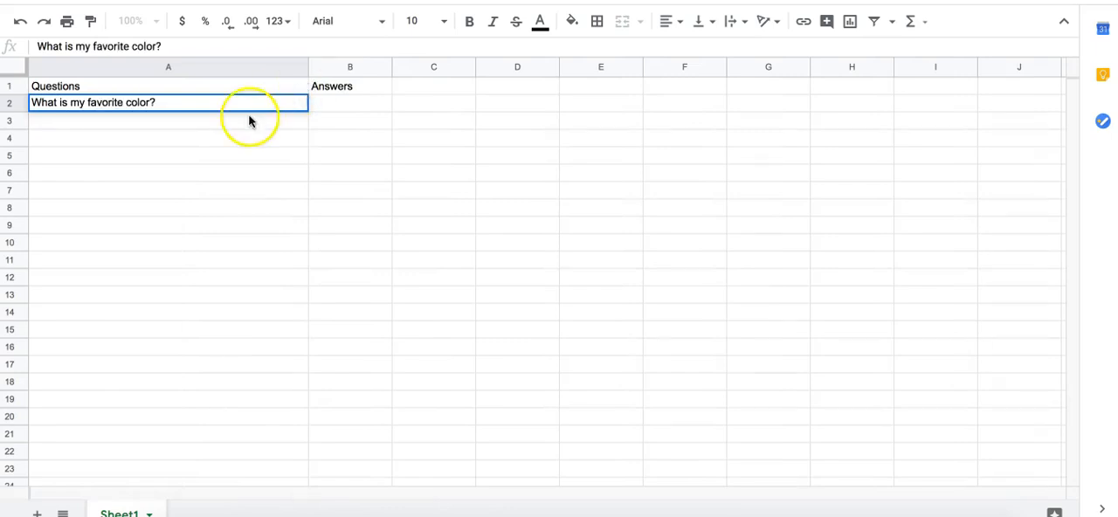
- Enter "What color is the sky?" in A3 and "Mickey _ _ _ _ _ is the best character ever!" in A4
click(206, 122)
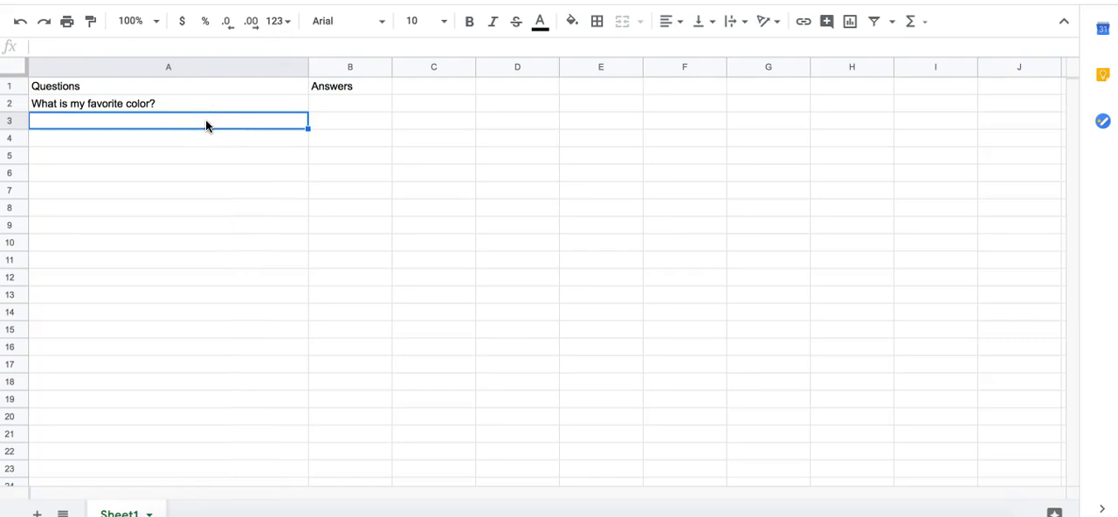
text(What color is the sky?)
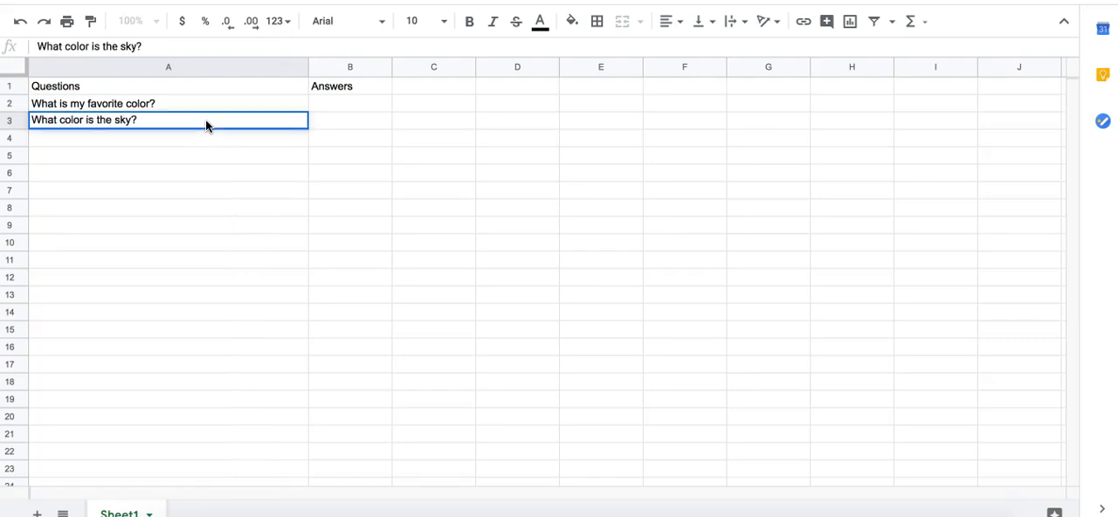
key(Return)
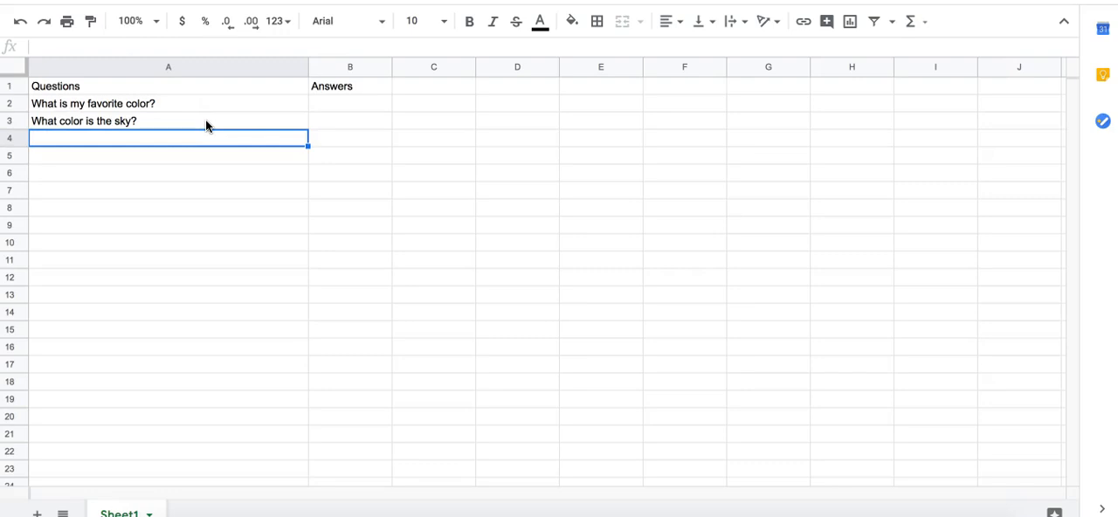
text(Mickey _ _ _ _ _ is the best character ever!)
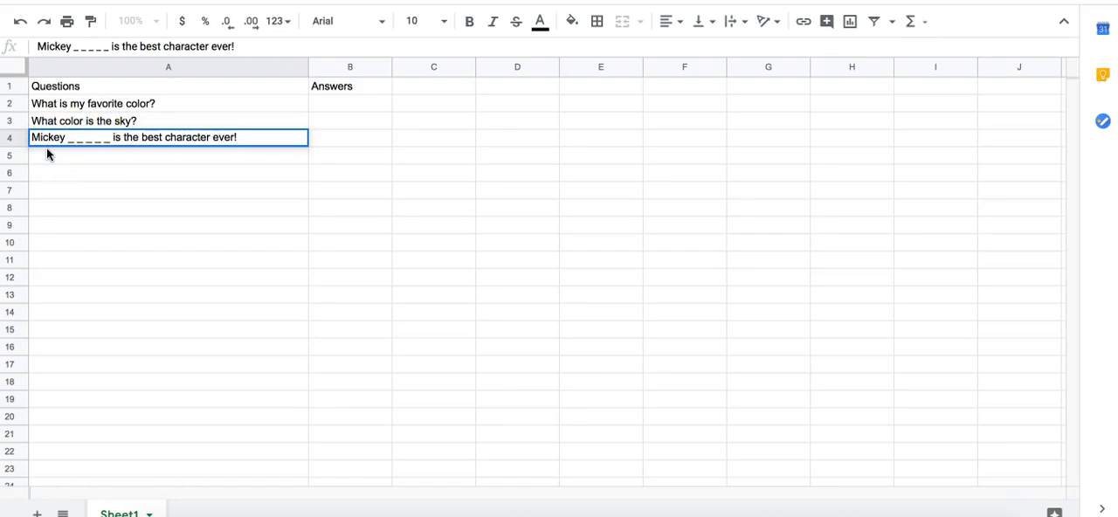
key(Return)
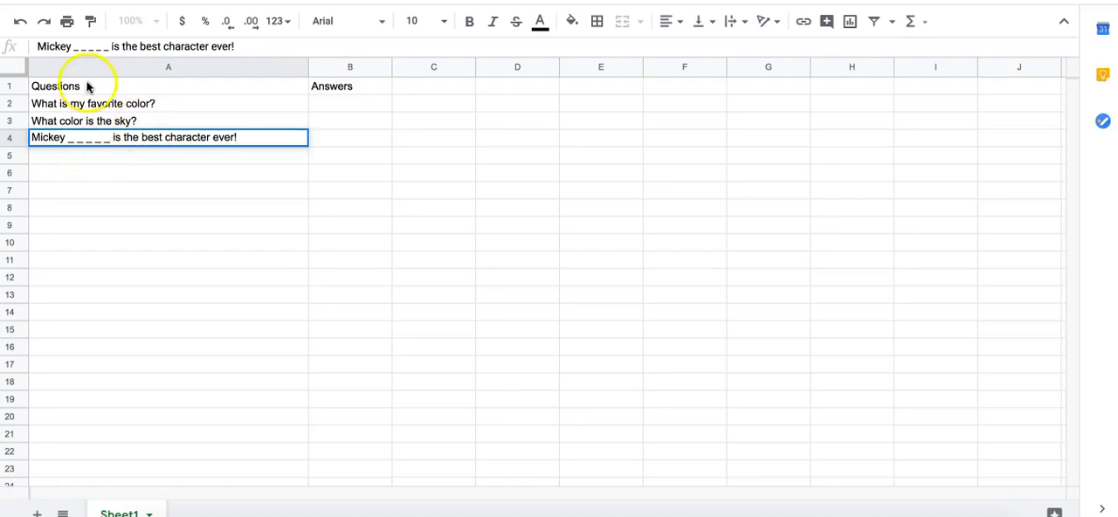
click(210, 164)
- Make the "Questions" and "Answers" headings in A1 and B1 bold
click(70, 83)
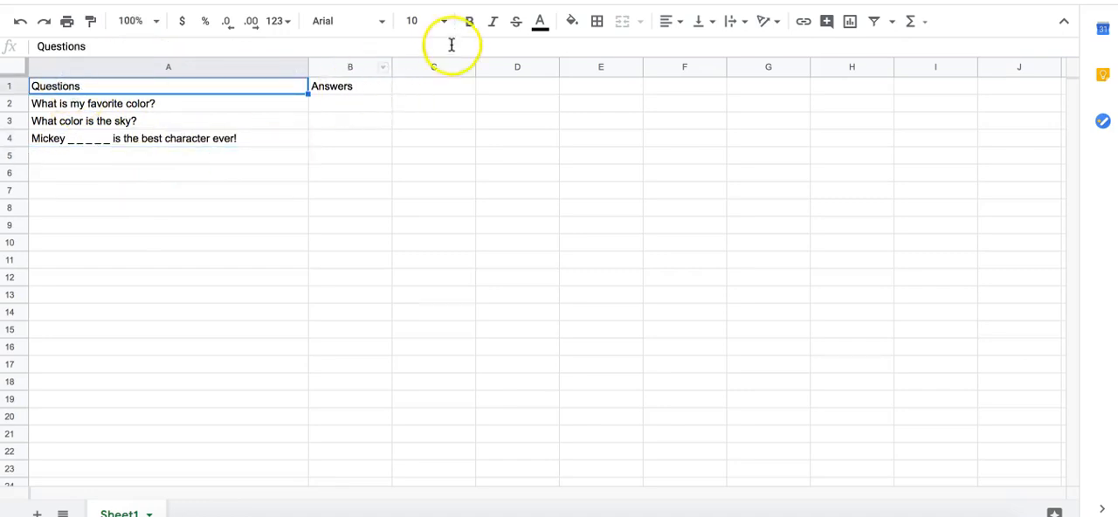
click(469, 21)
click(348, 88)
click(469, 21)
- Add a conditional format rule to B2 that applies the light red fill when the text contains "pink"
click(323, 102)
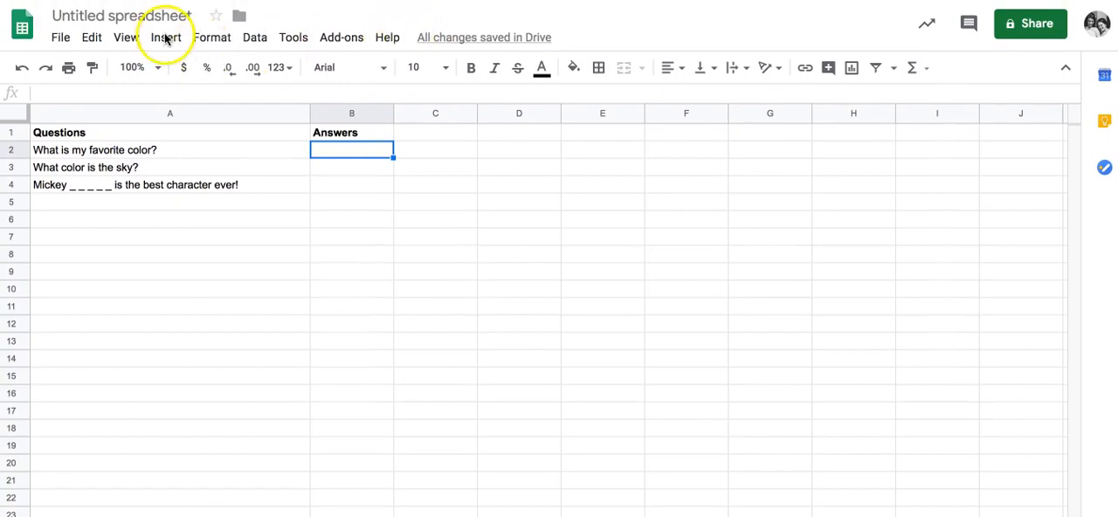
click(200, 41)
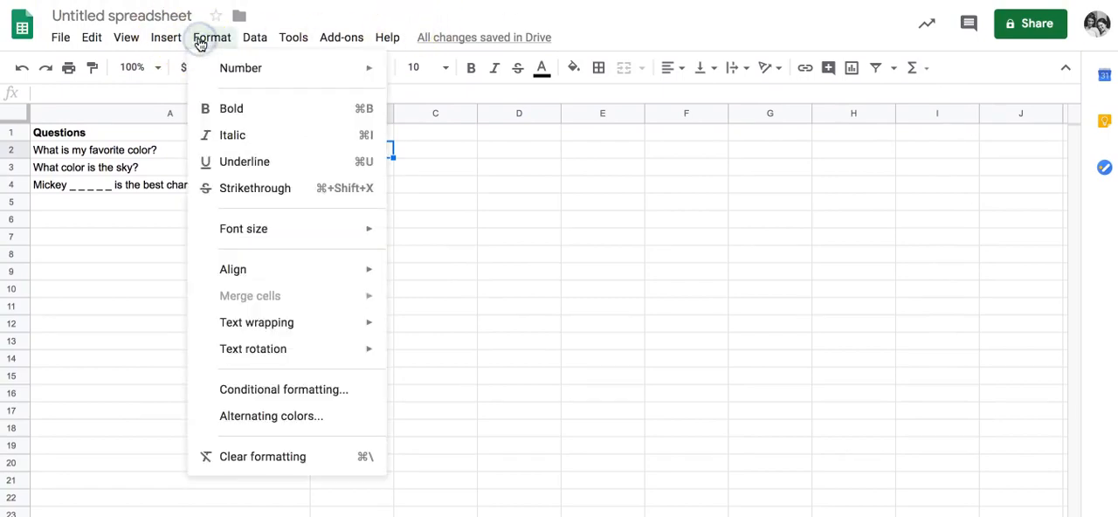
click(255, 393)
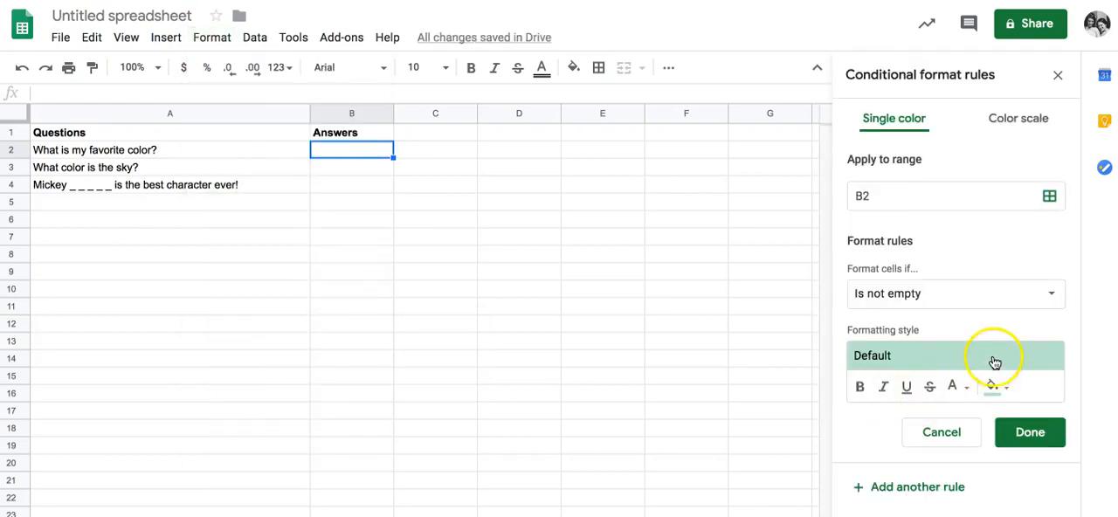
click(948, 357)
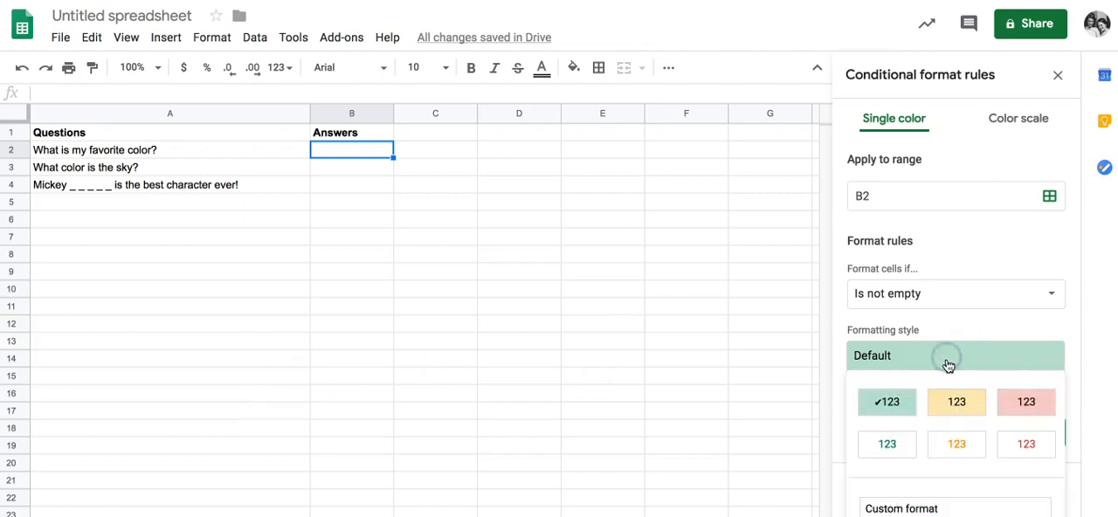
click(1021, 401)
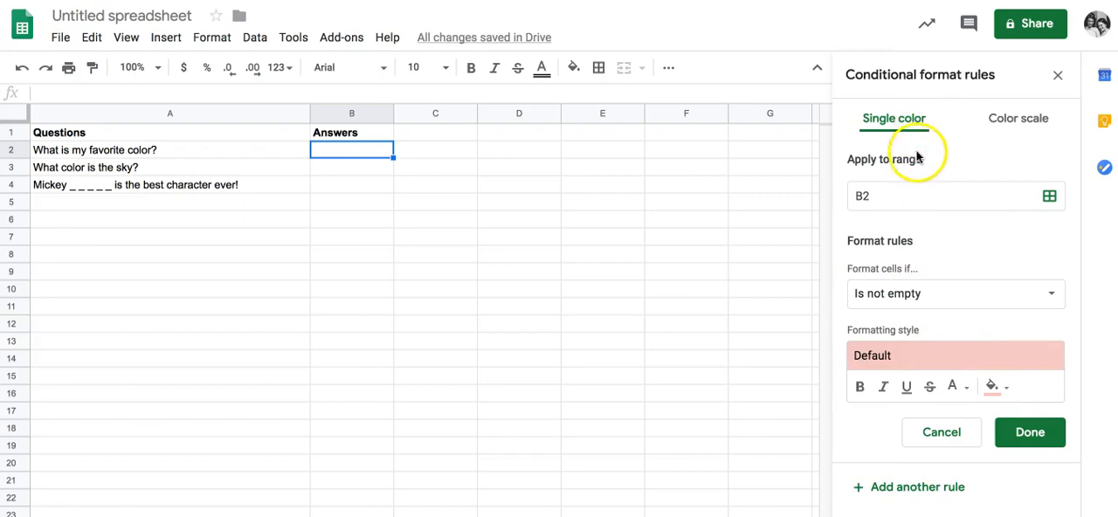
click(901, 291)
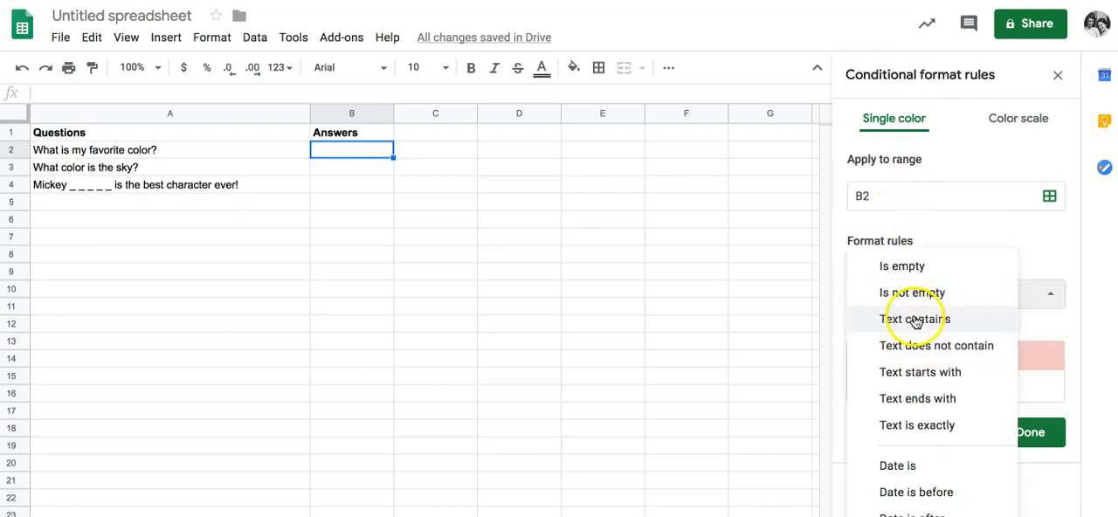
click(953, 322)
click(935, 328)
text(pink)
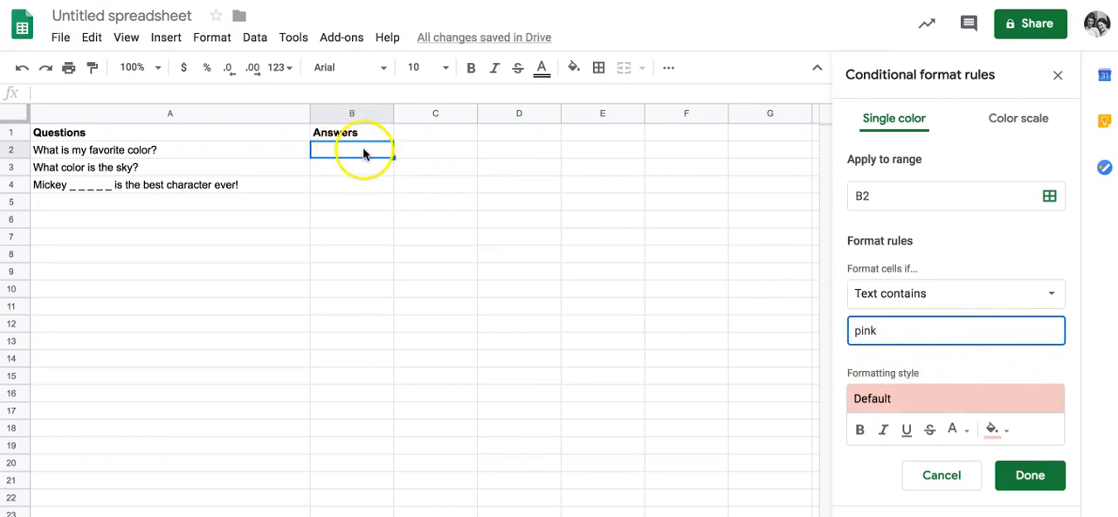
click(1039, 480)
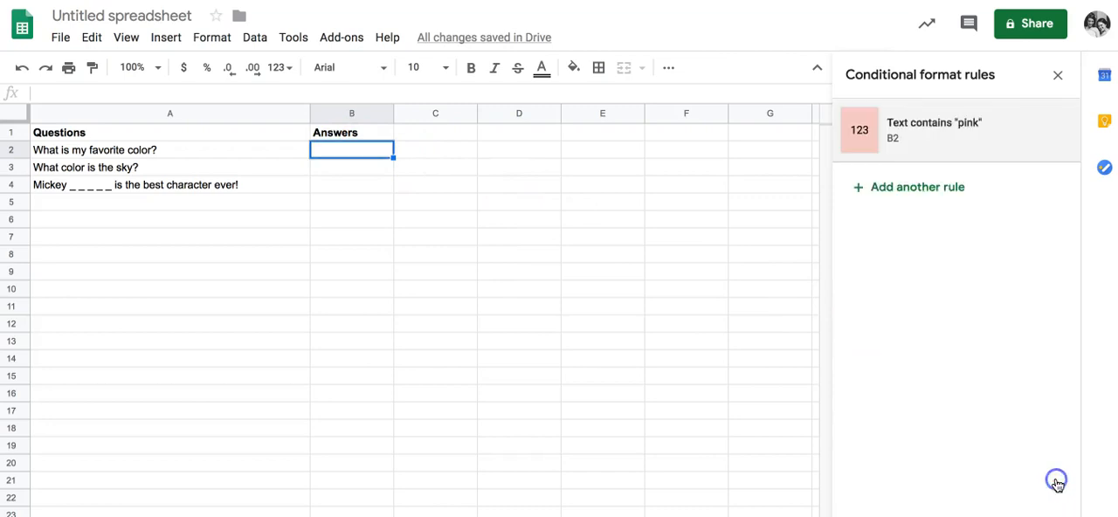
- Test the rule in B2 by entering "blue", and replace that answer with "pink"
click(352, 145)
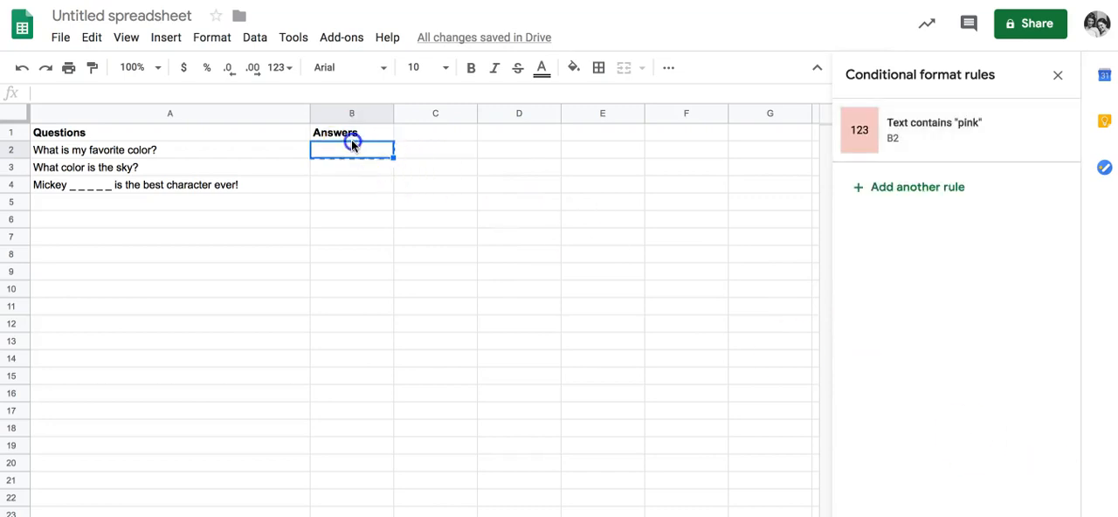
click(330, 168)
click(328, 150)
text(blue)
key(Return)
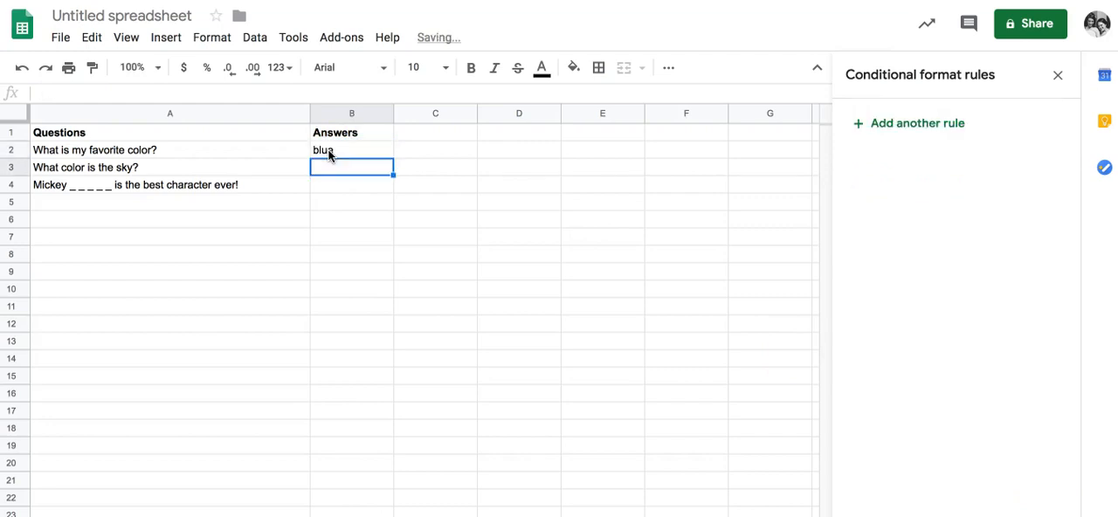
click(330, 152)
text(pink)
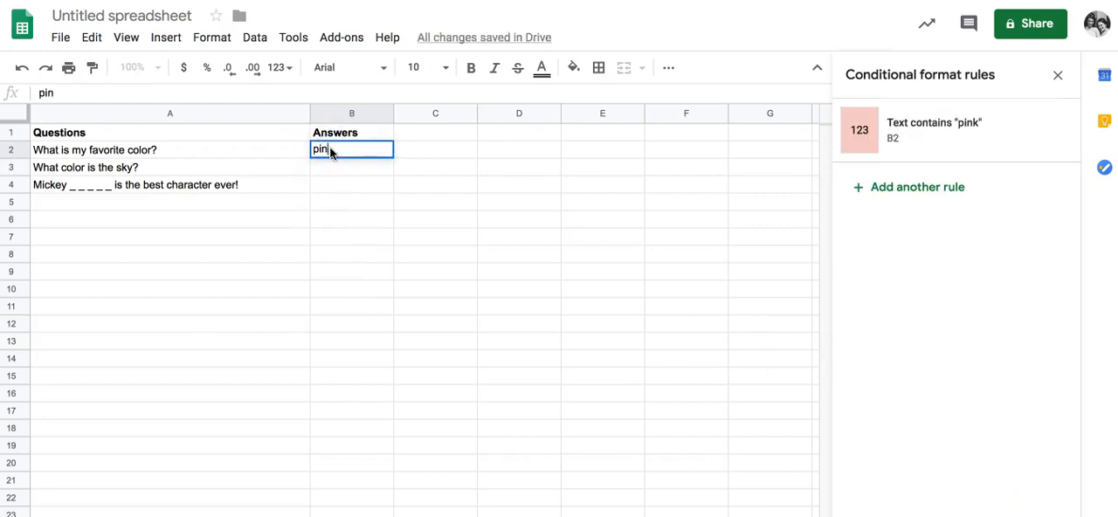
key(Return)
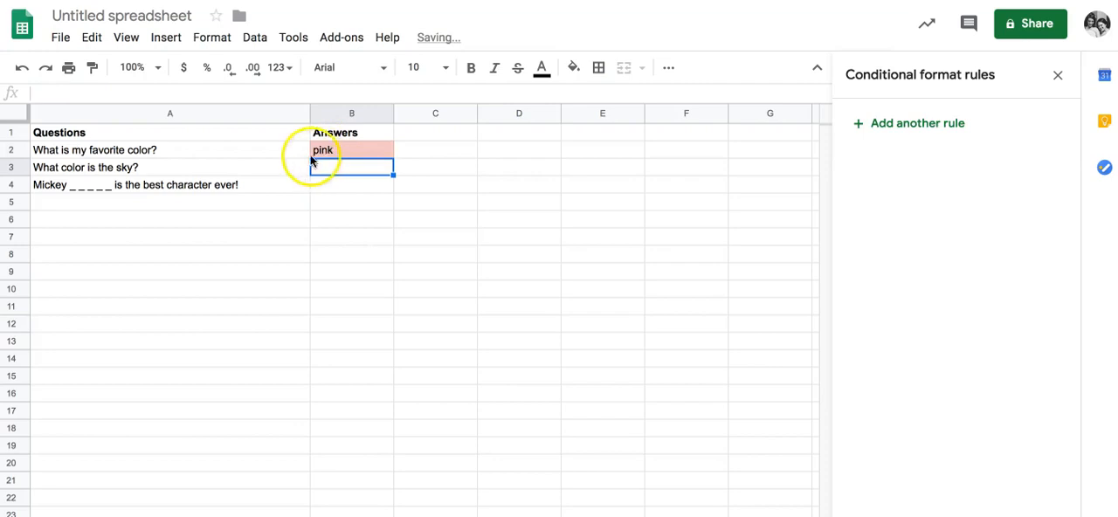
click(342, 152)
- Add a conditional format rule to B3 with a medium blue fill when the text contains "blue"
click(345, 172)
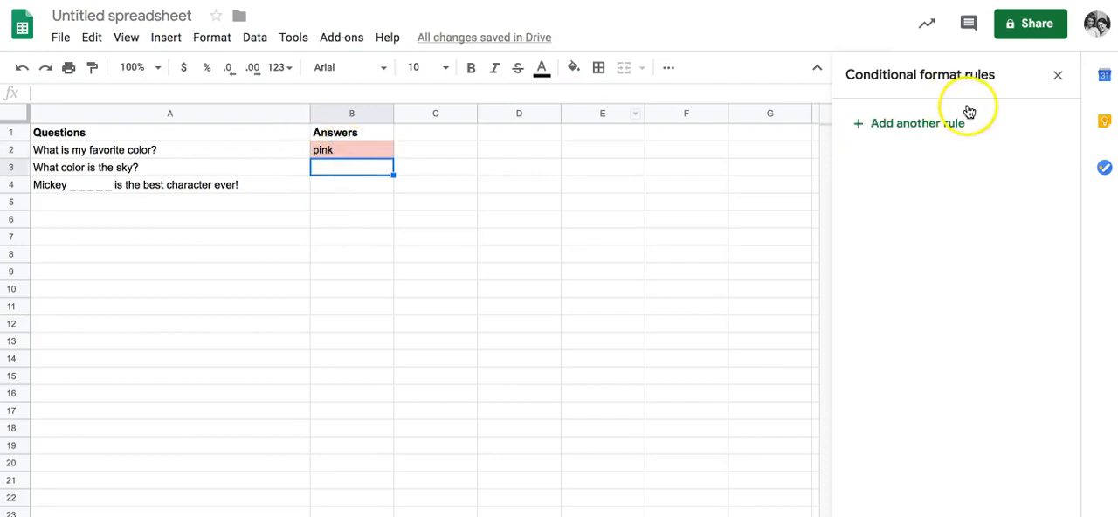
click(866, 122)
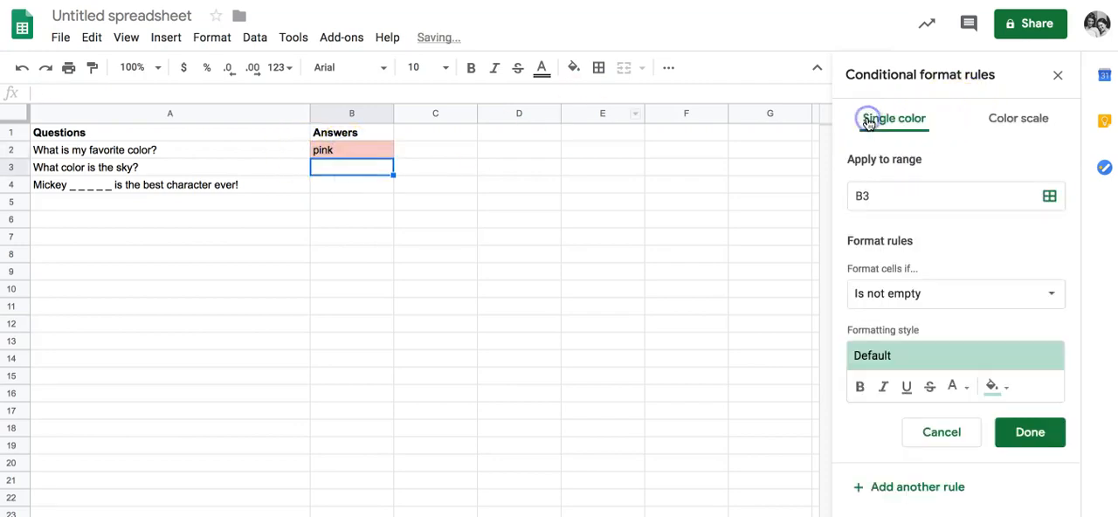
click(998, 386)
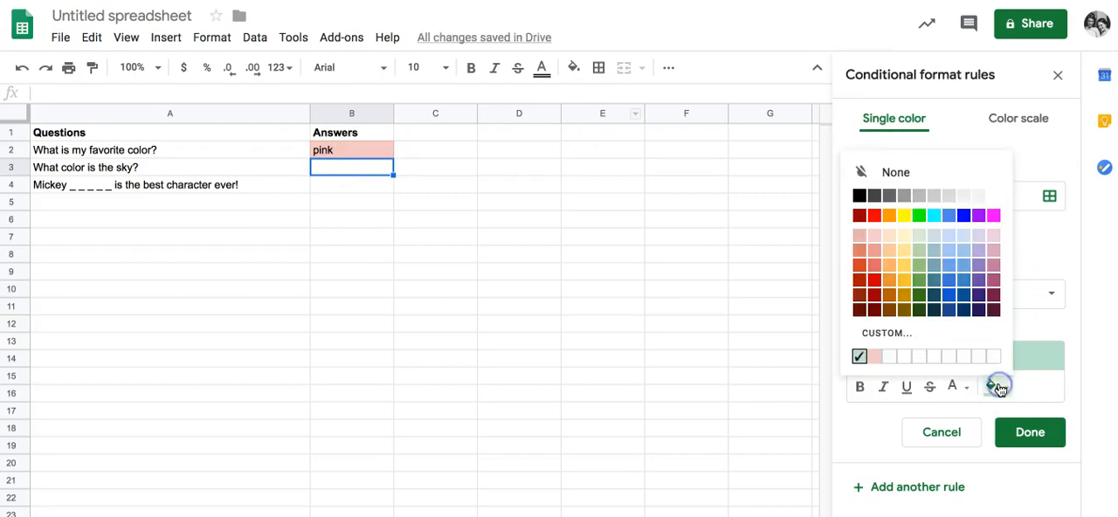
click(955, 275)
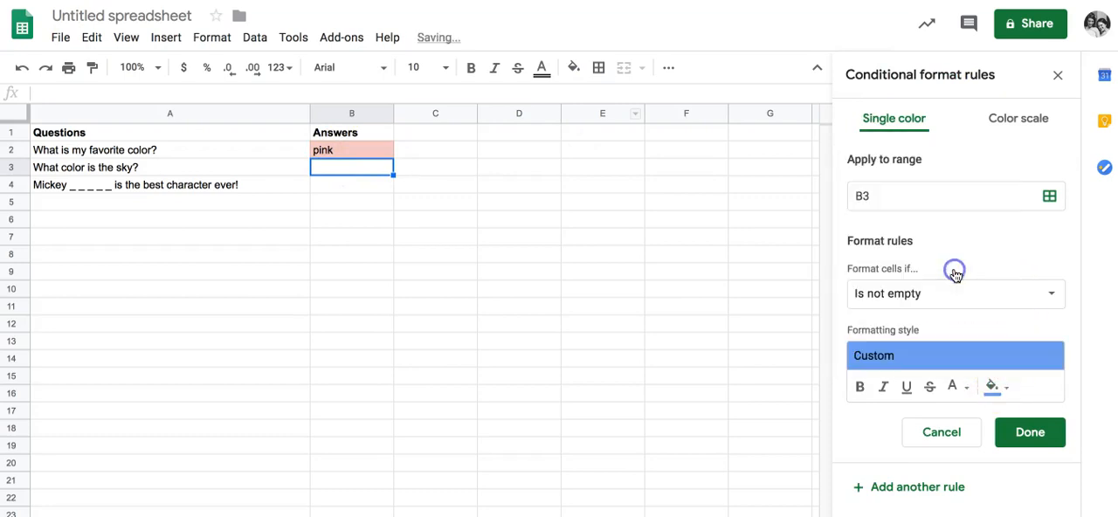
click(907, 305)
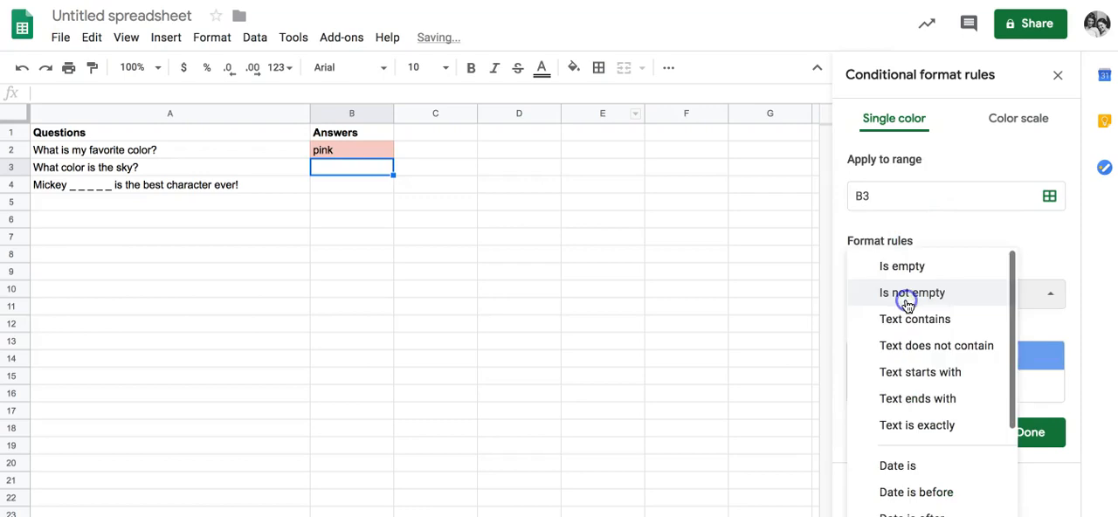
click(909, 323)
click(898, 332)
text(b)
- Change the B3 rule's condition to "Text is exactly" and save the rule
click(917, 295)
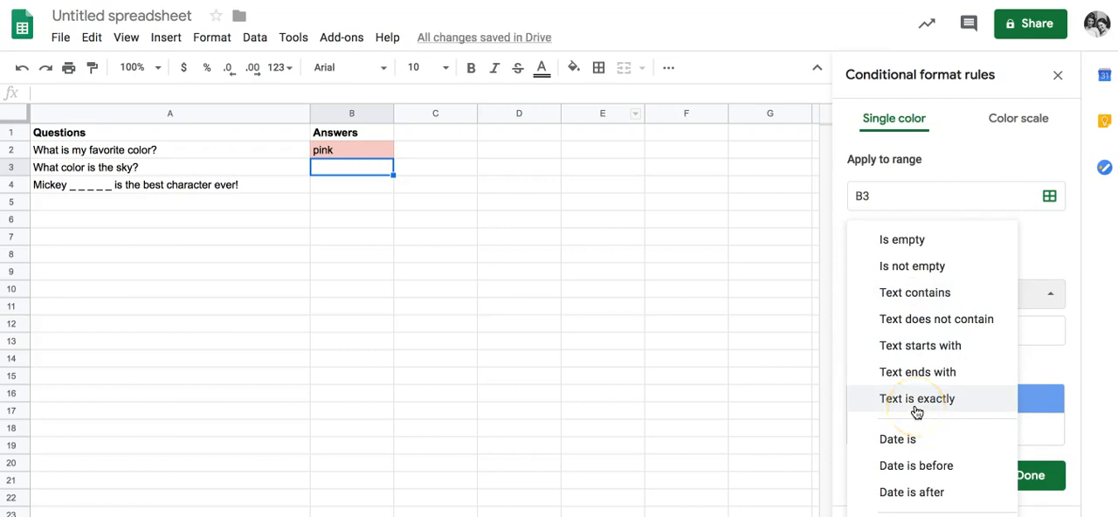
click(916, 403)
click(364, 150)
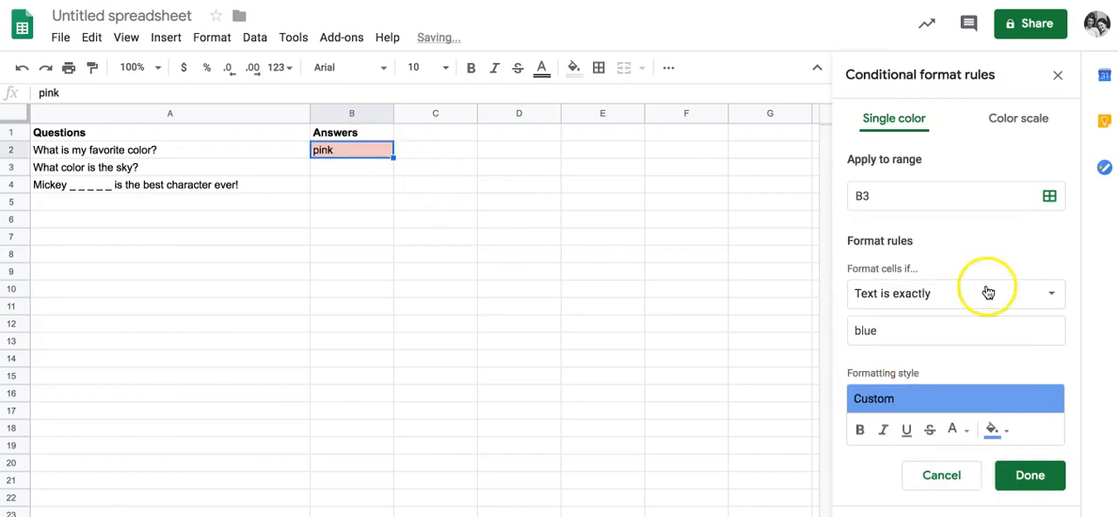
click(985, 292)
click(343, 151)
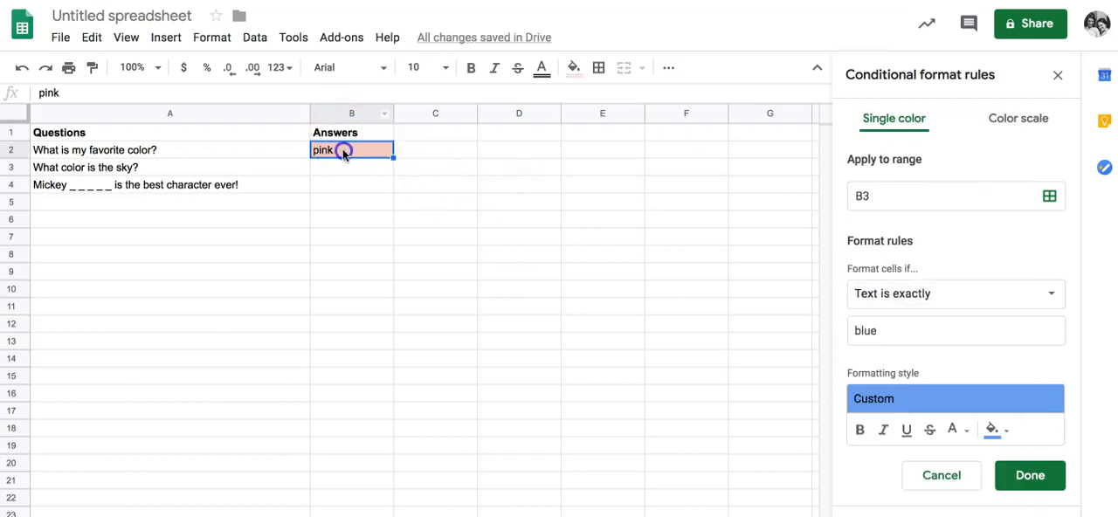
click(1026, 252)
click(1028, 475)
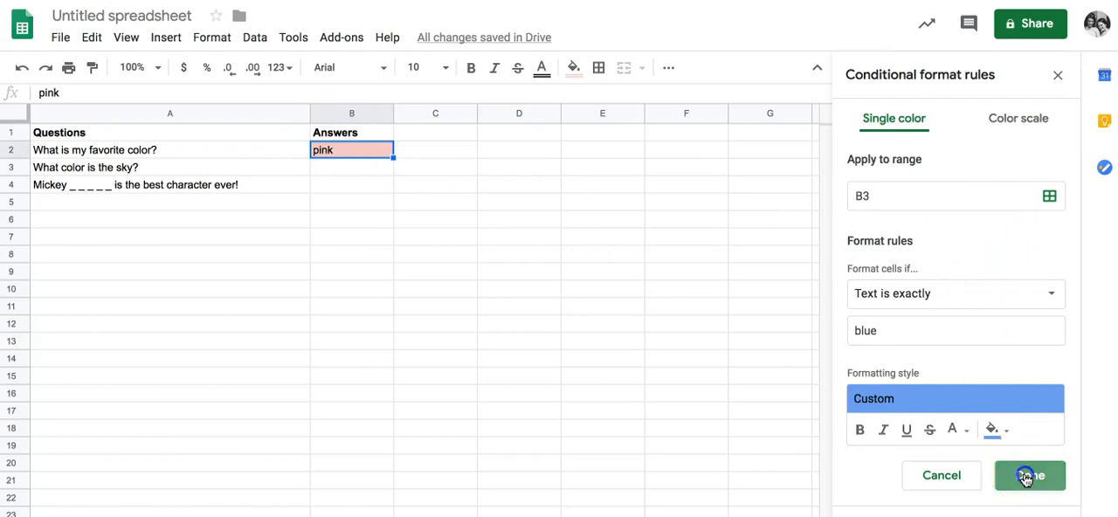
- Change the condition of the B2 rule for "pink" to "Text is exactly" and save it
click(941, 136)
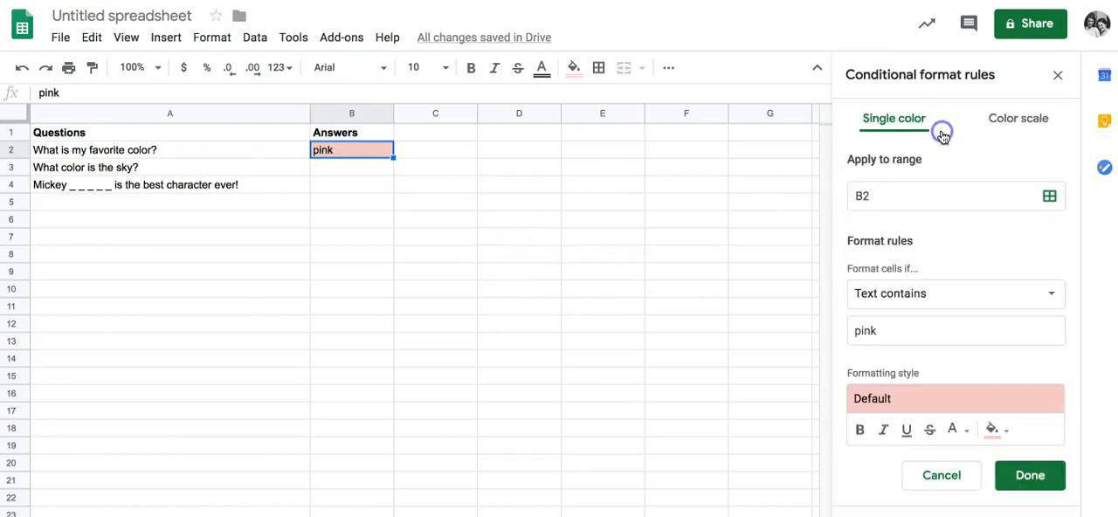
click(1008, 302)
click(942, 399)
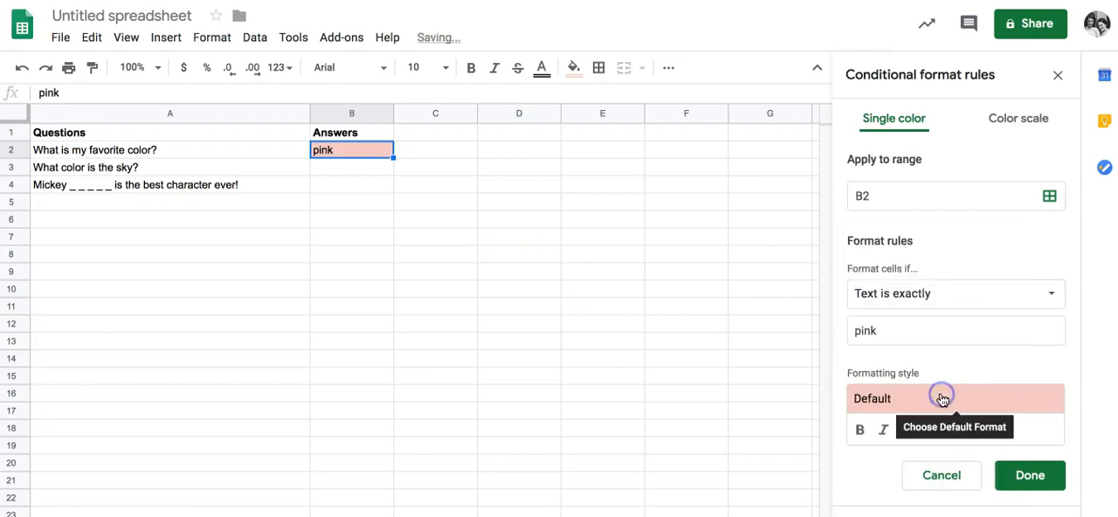
click(1024, 475)
- Enter "blue" as the answer in B3 to test its rule
click(363, 164)
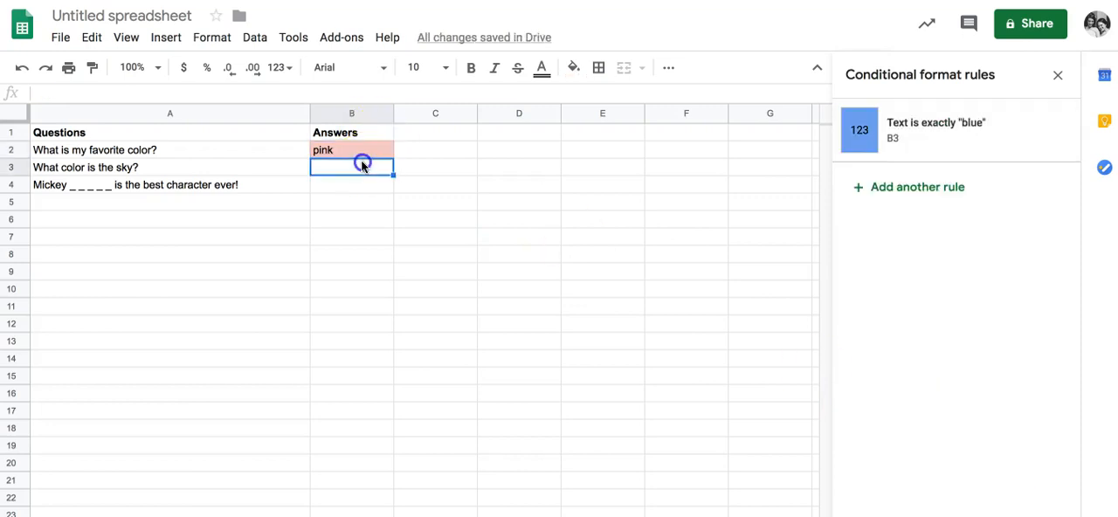
text(blue)
key(Return)
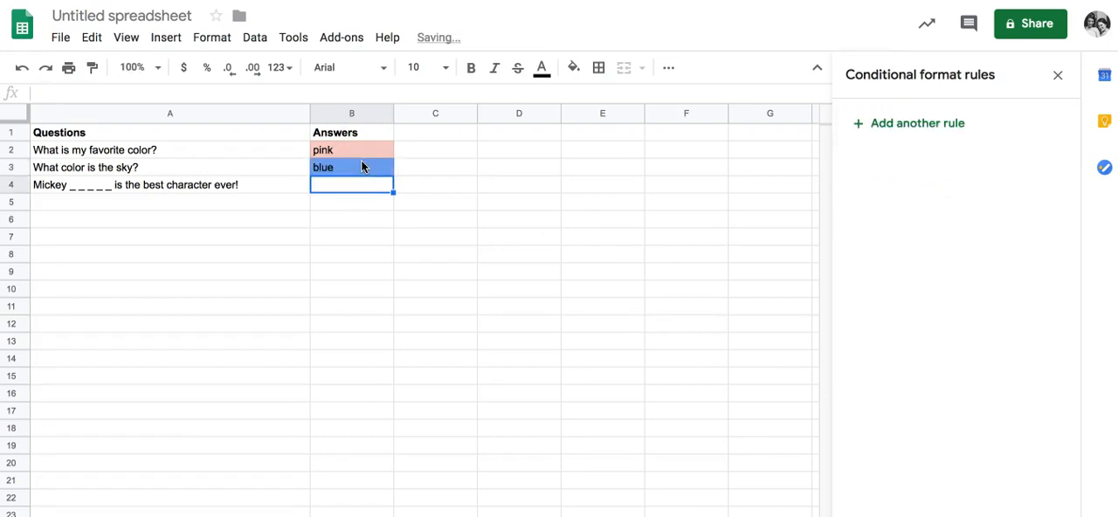
- Add a conditional format rule to B4 with a purple fill when the text is exactly "mouse"
click(938, 123)
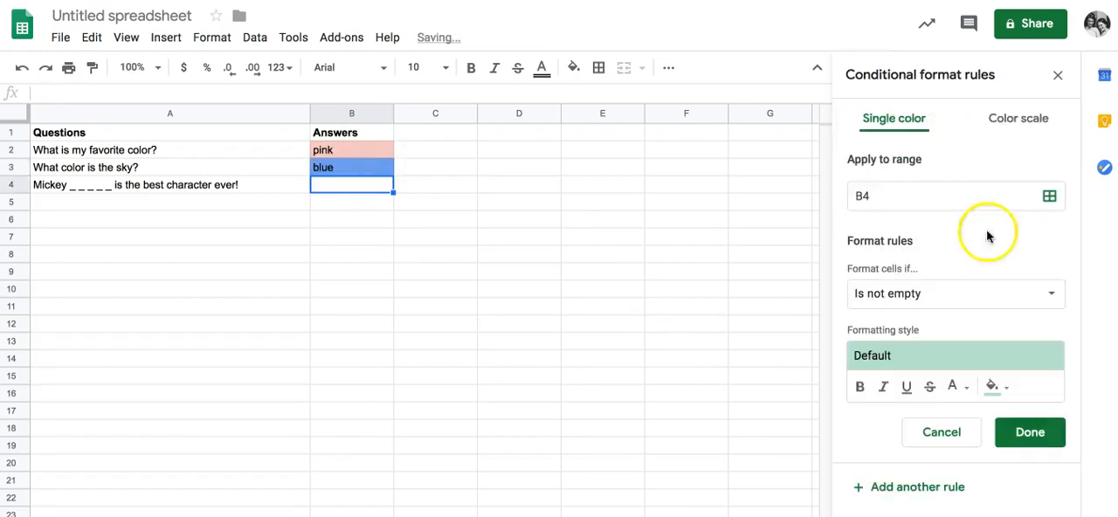
click(996, 385)
click(979, 294)
click(931, 289)
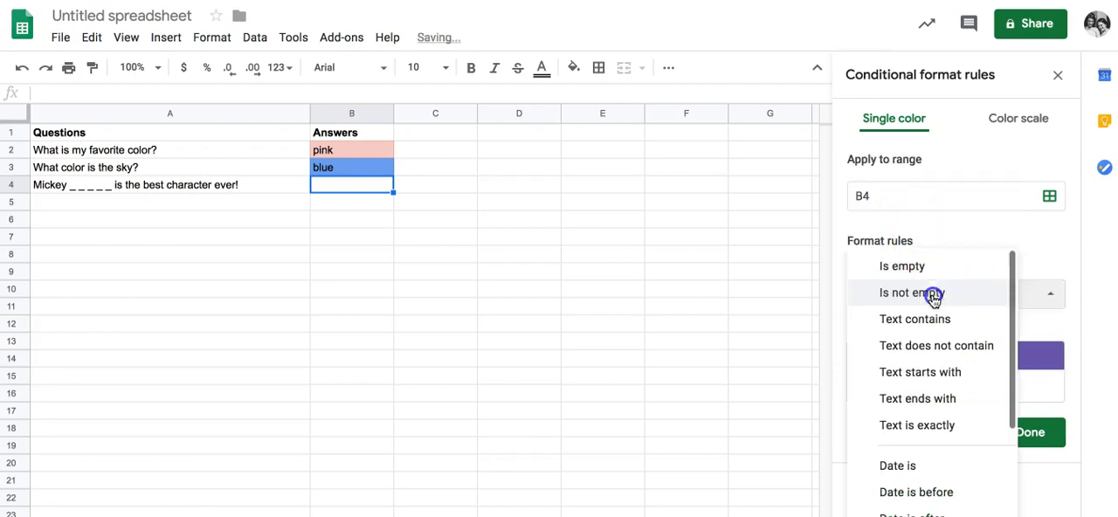
click(923, 427)
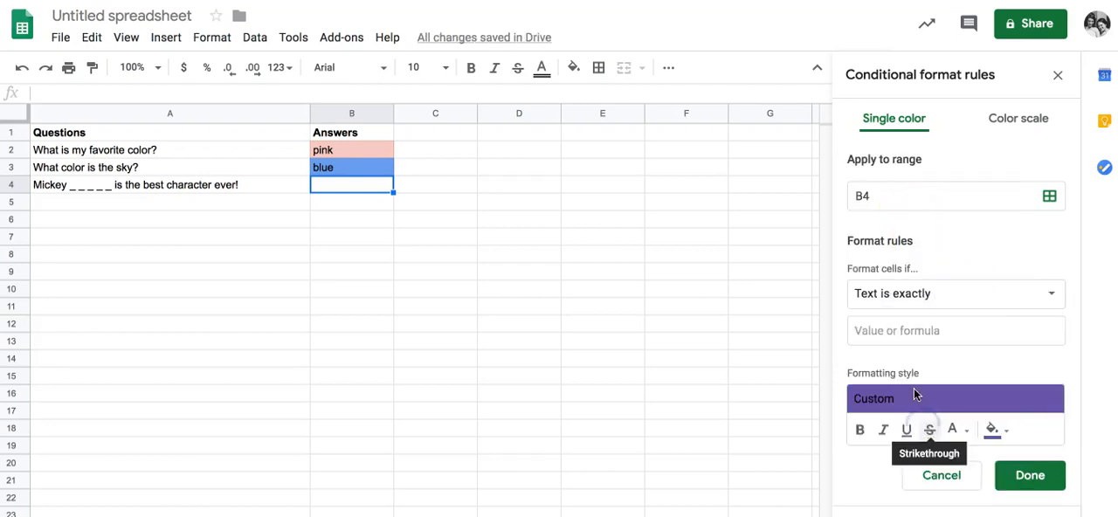
click(903, 332)
text(mouse)
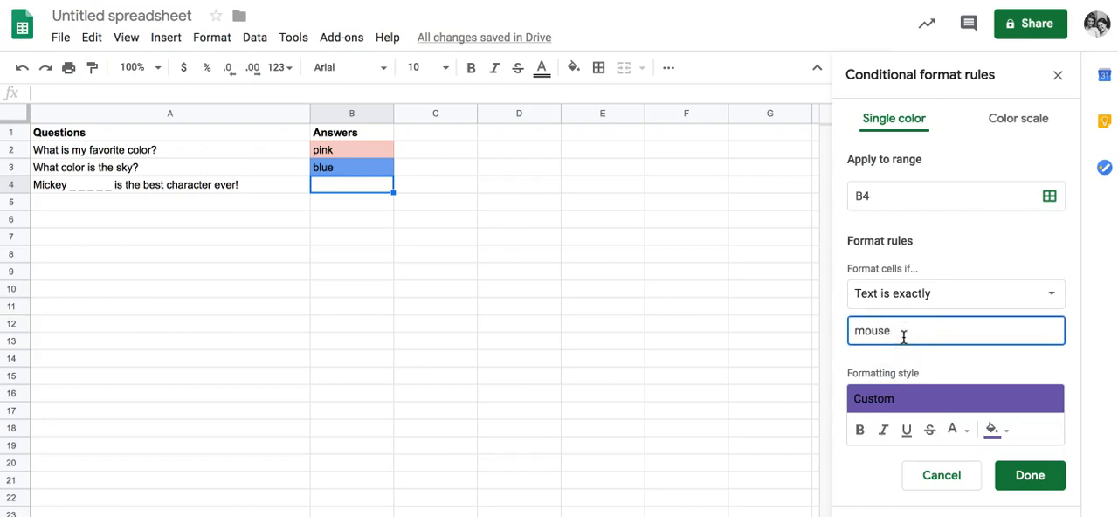
click(1055, 473)
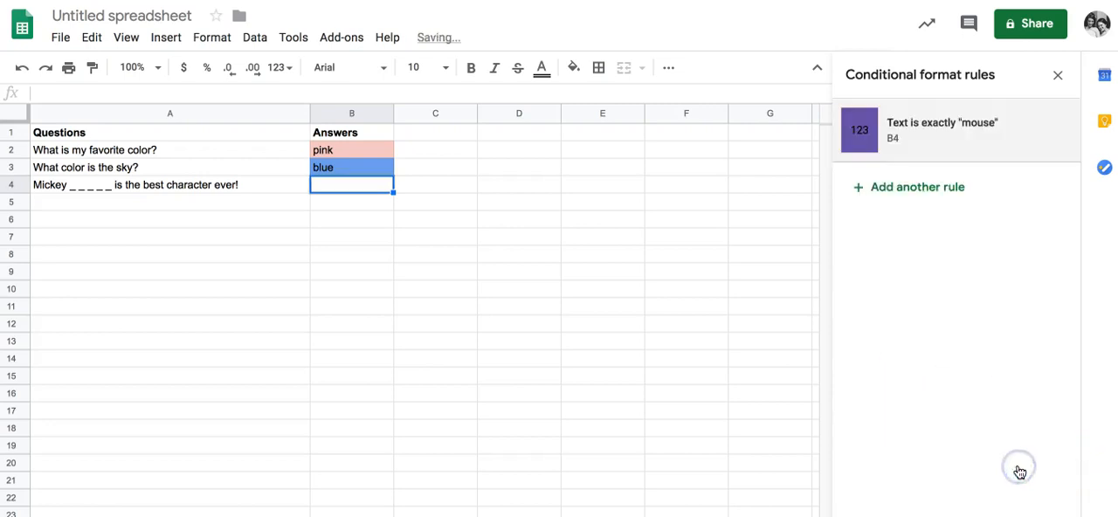
- Enter "mouse" as the answer in B4 to test its rule
click(429, 339)
click(328, 185)
text(mouse)
click(315, 253)
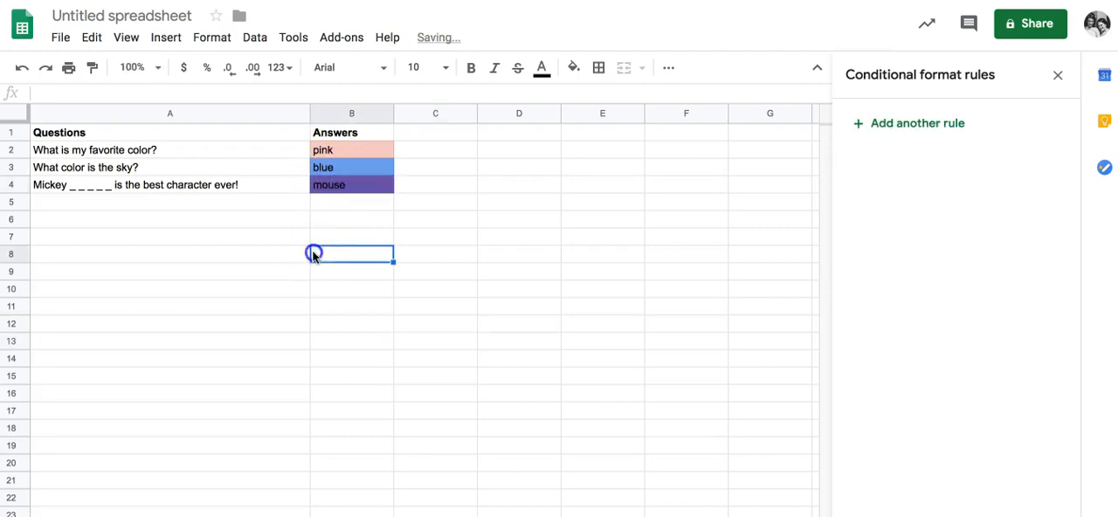
- Change the heading in B1 to "Answers (lowercase)"
click(363, 130)
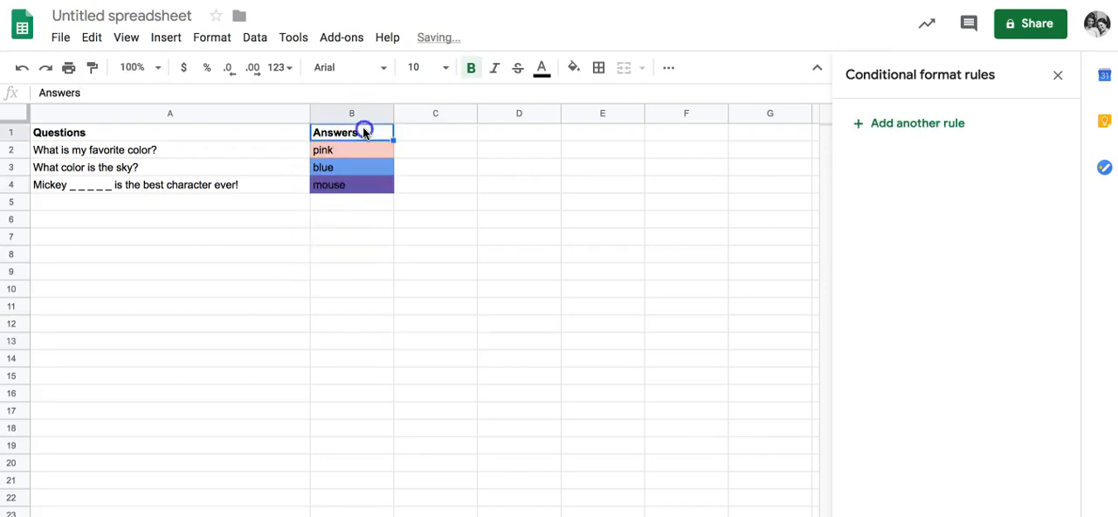
click(194, 93)
text((lower)
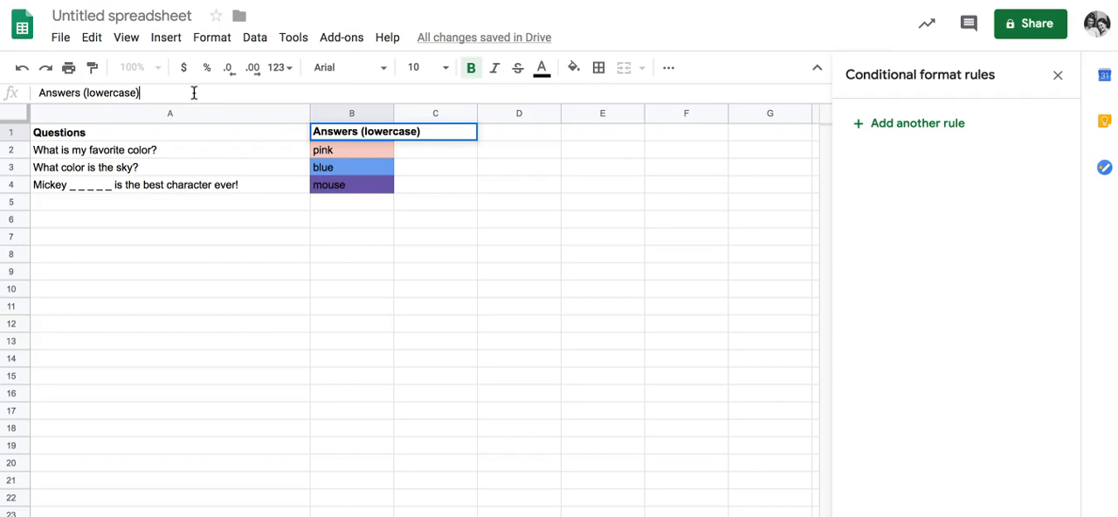
text(case))
click(205, 255)
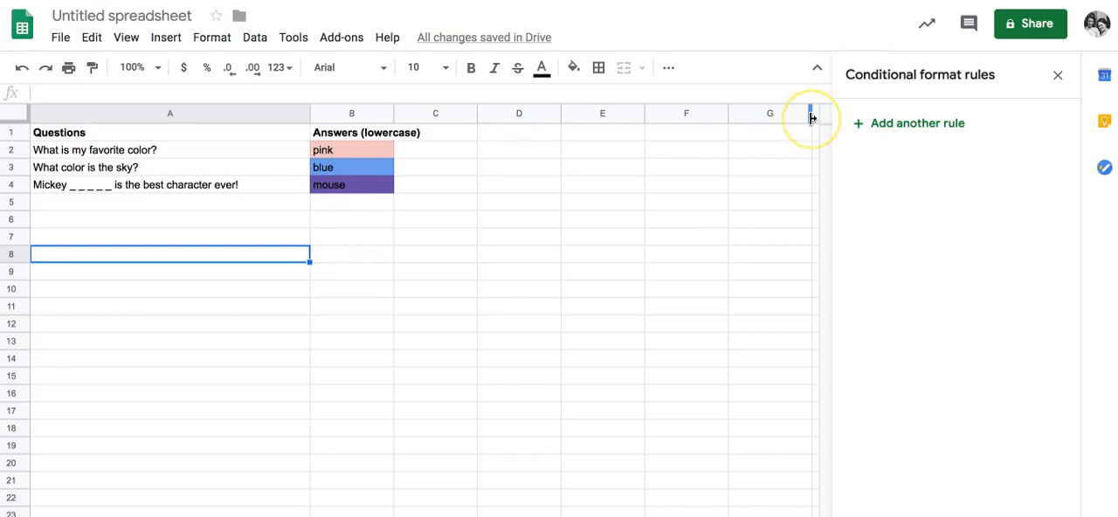
- Name the spreadsheet "DEMO color lock" for sharing and get its shareable link
click(1003, 32)
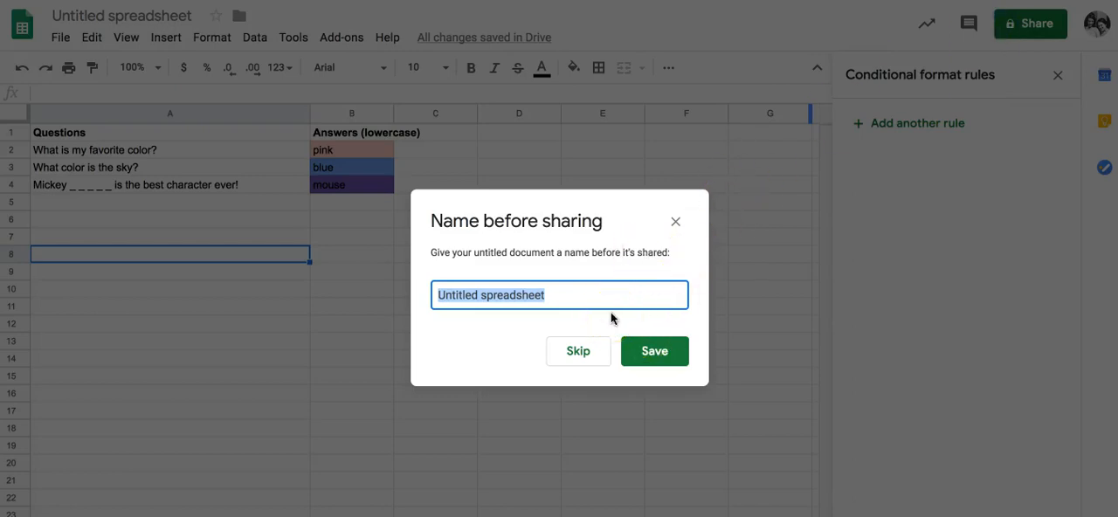
text(DEMO )
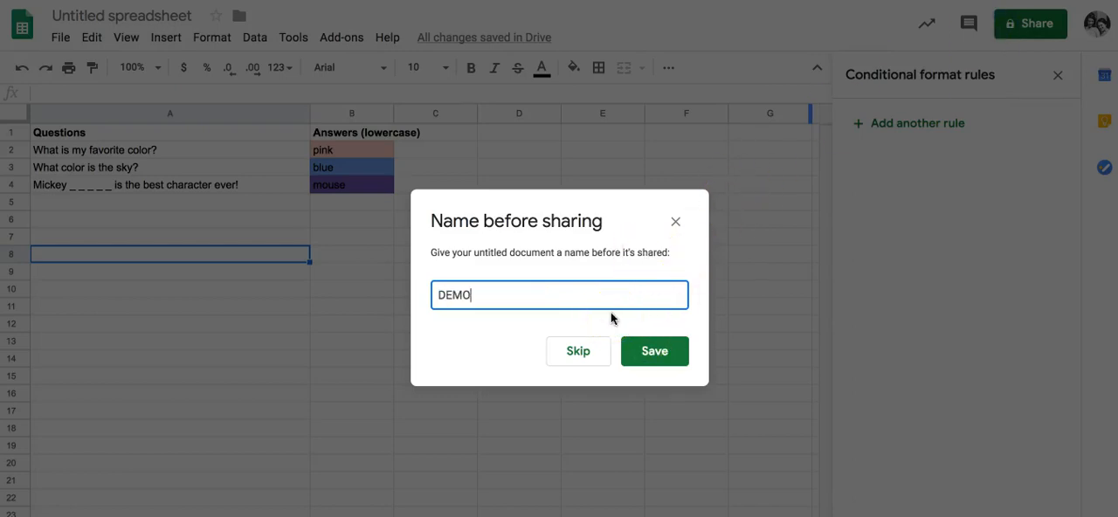
text(color lock)
click(654, 350)
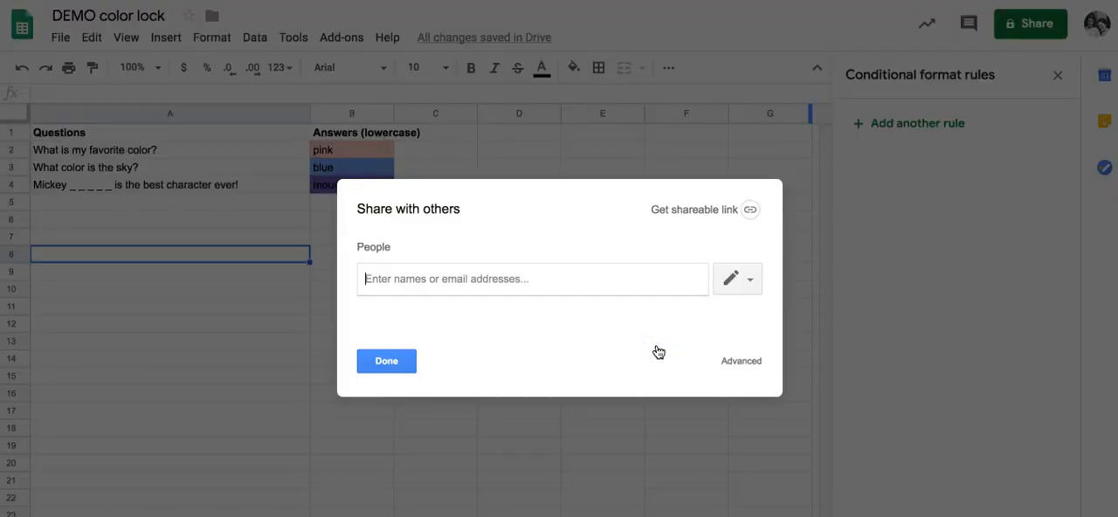
click(696, 210)
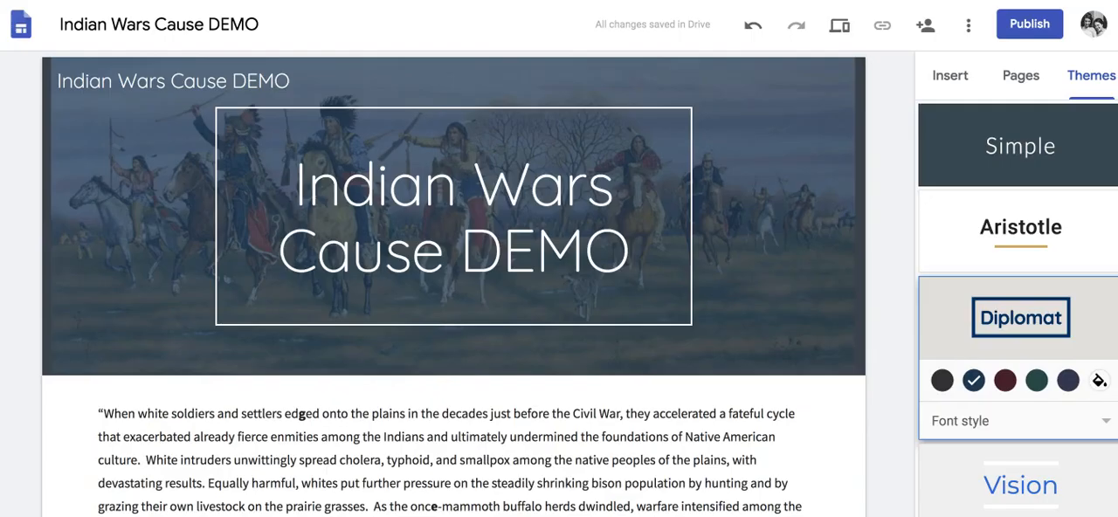
- Switch to the Indian Wars Cause DEMO site in Google Sites and start embedding web content by URL
click(882, 139)
click(947, 79)
click(947, 79)
click(962, 236)
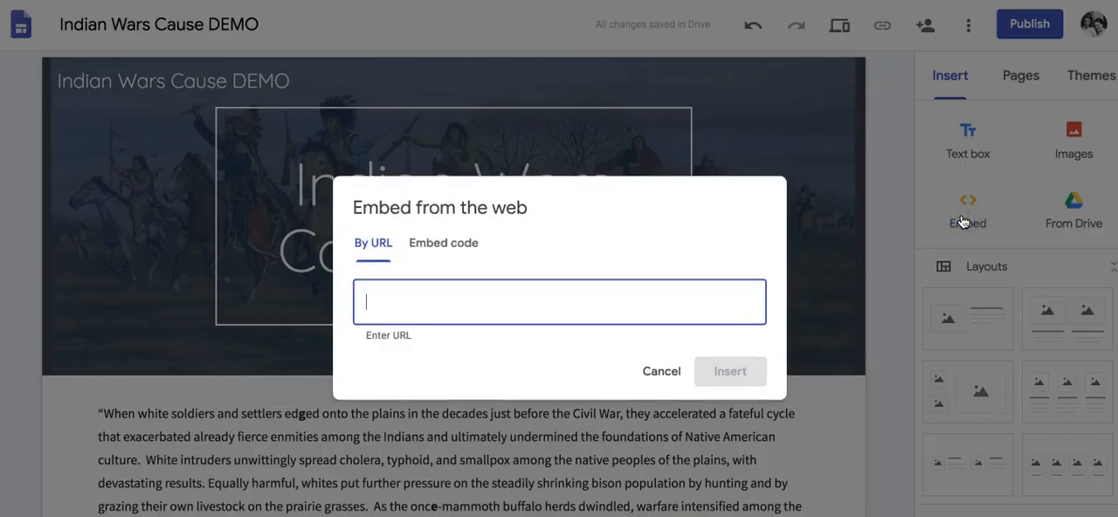
key(ctrl+v)
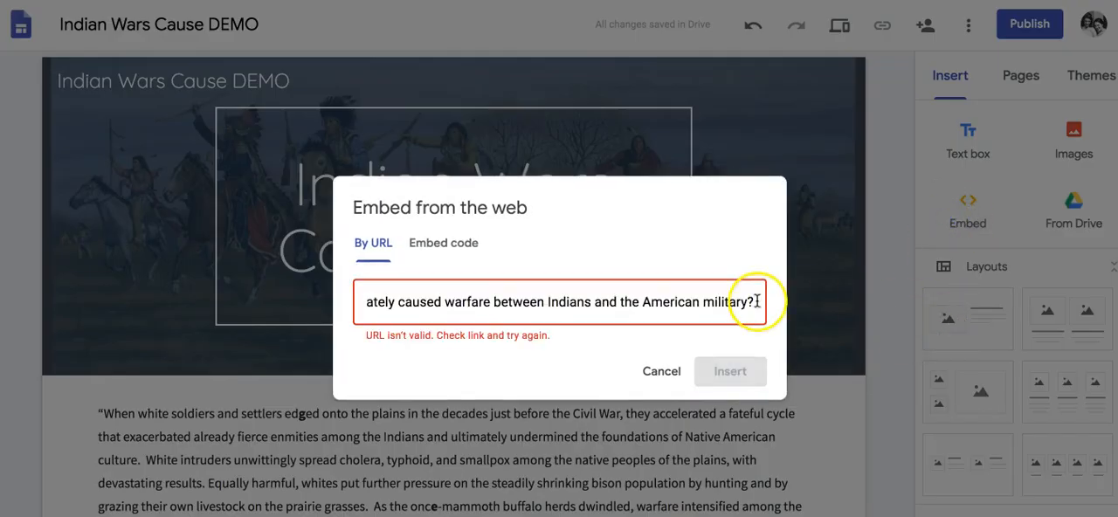
drag(760, 294, 1, 285)
key(BackSpace)
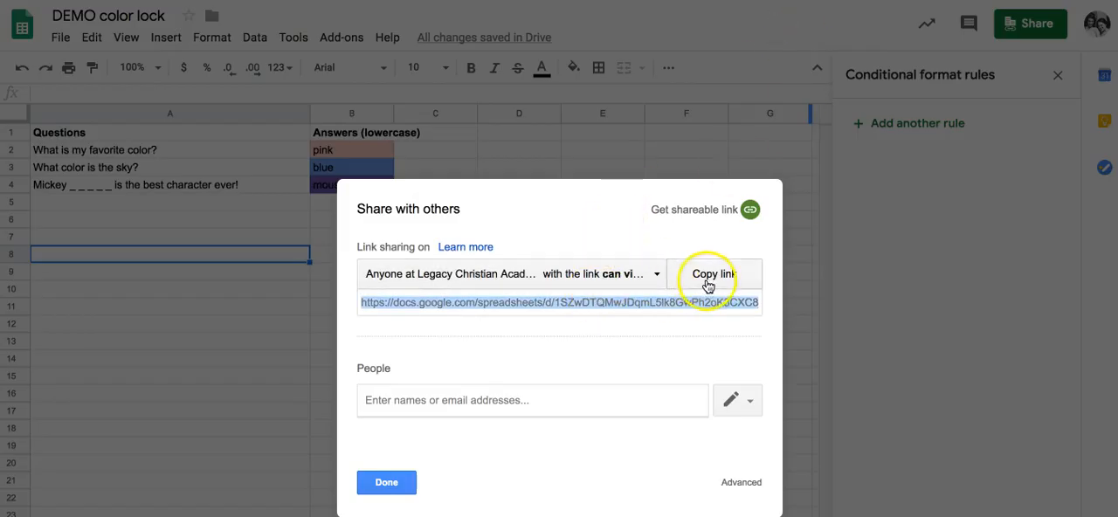
- Copy the spreadsheet's link, embed it in the site by URL with "edit" replaced by "copy", and insert it above the opening paragraph
click(707, 279)
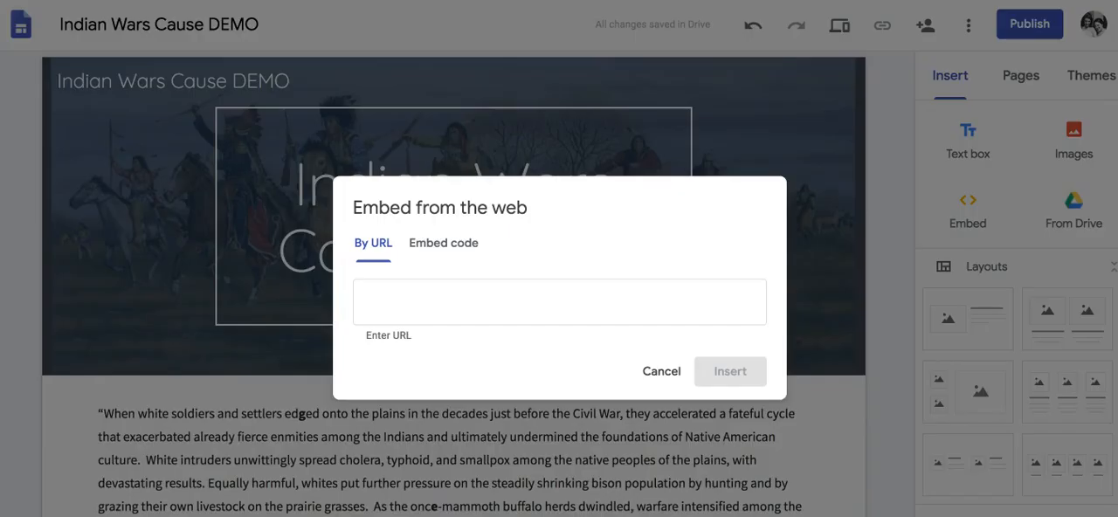
key(ctrl+v)
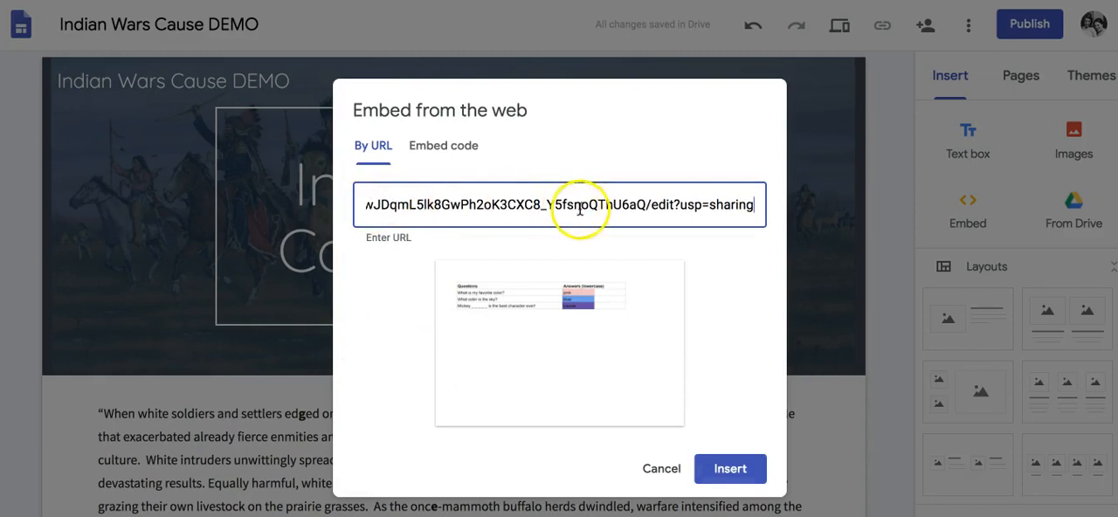
click(665, 205)
double_click(664, 204)
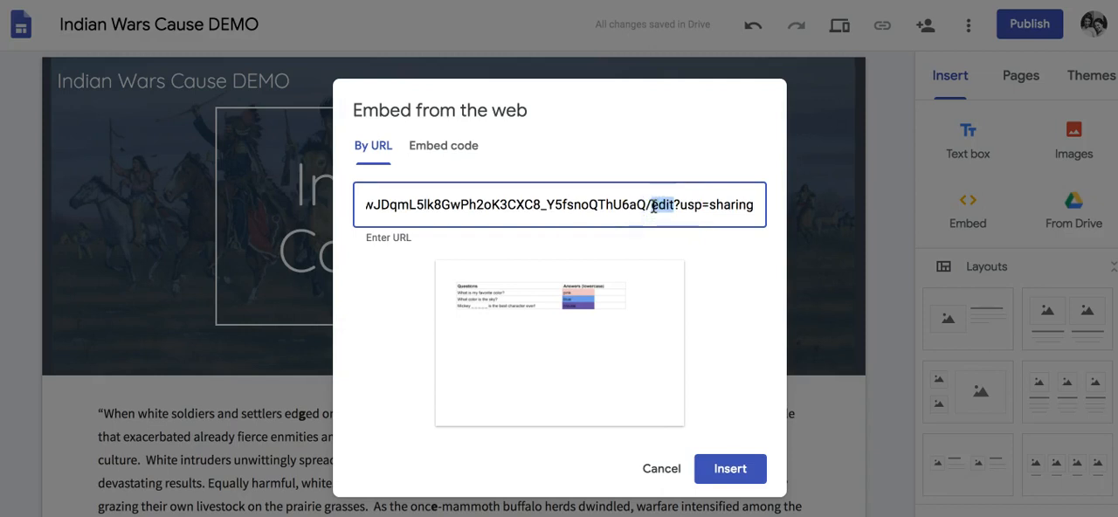
text(copy)
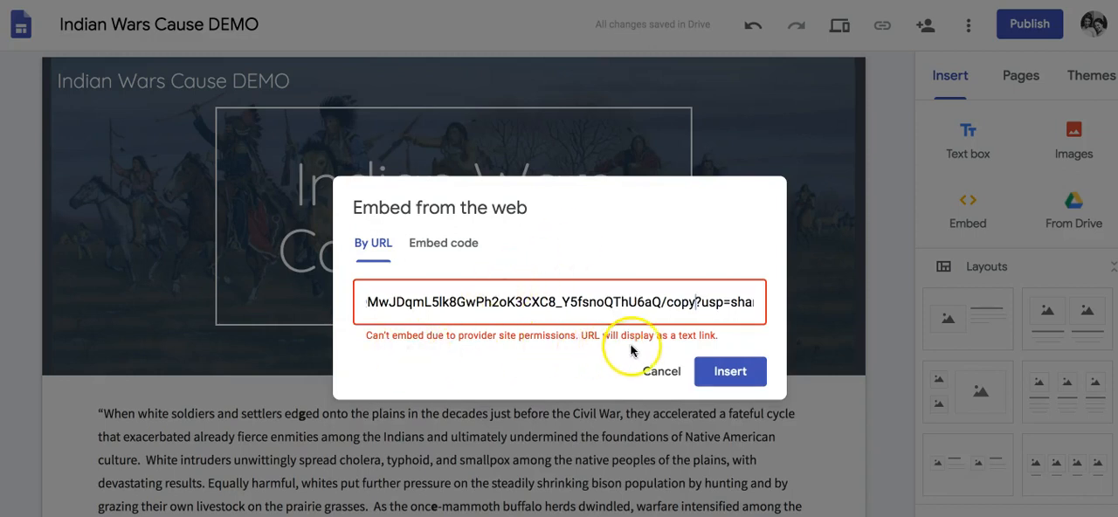
click(716, 373)
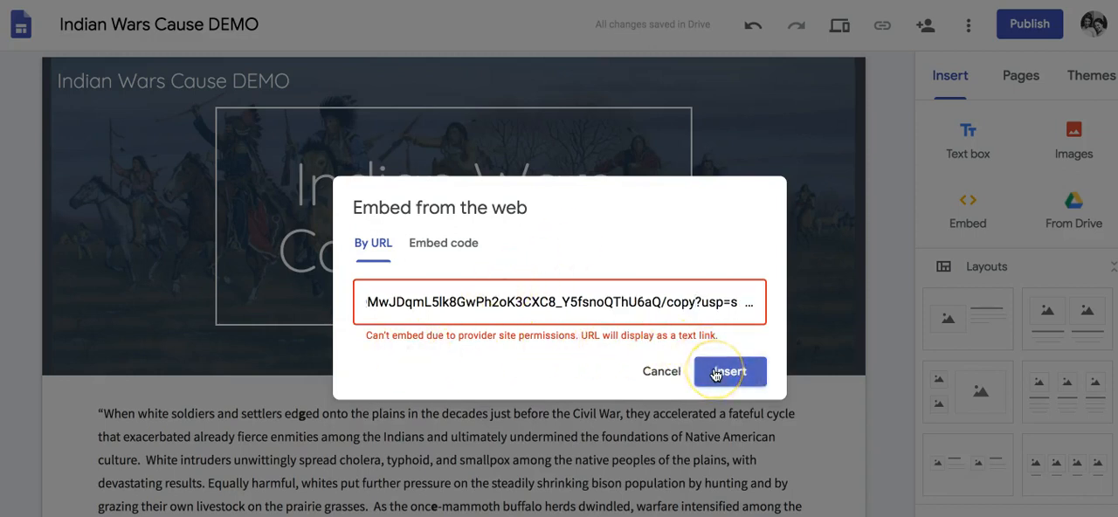
drag(445, 175, 818, 175)
click(878, 215)
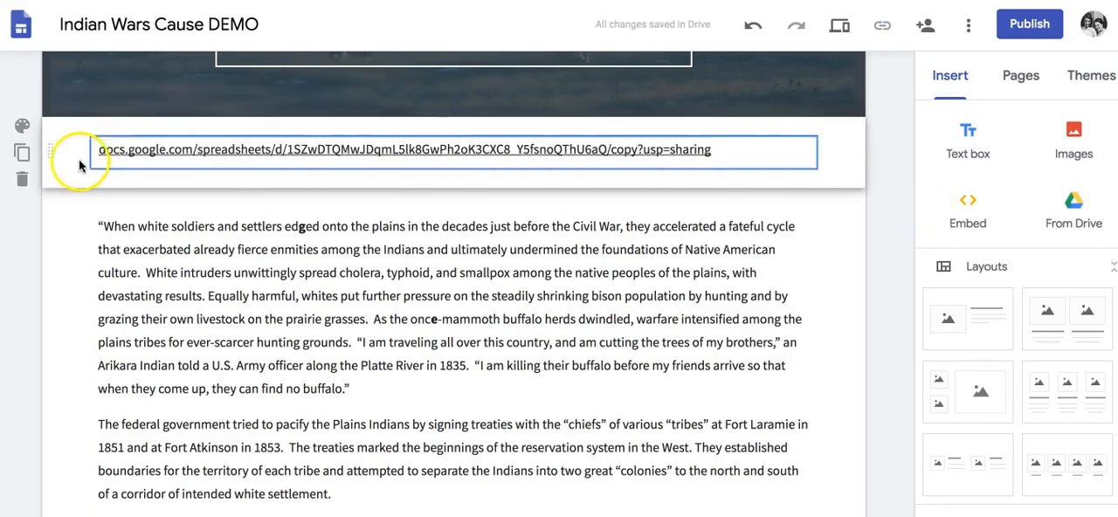
- Apply the Emphasis 1 section style to the section holding the spreadsheet link
click(22, 125)
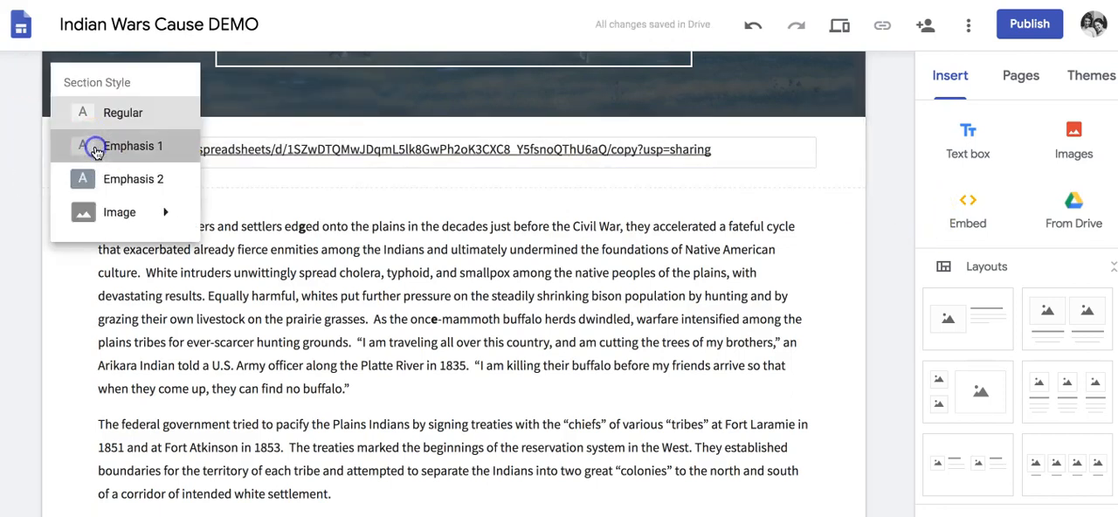
click(94, 148)
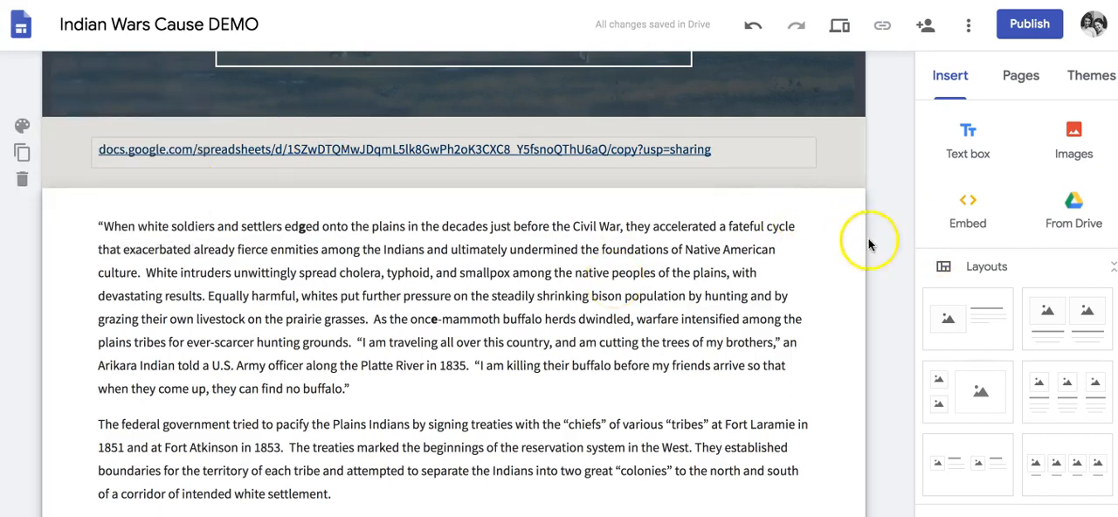
scroll(875, 245, down, 10)
scroll(875, 245, up, 15)
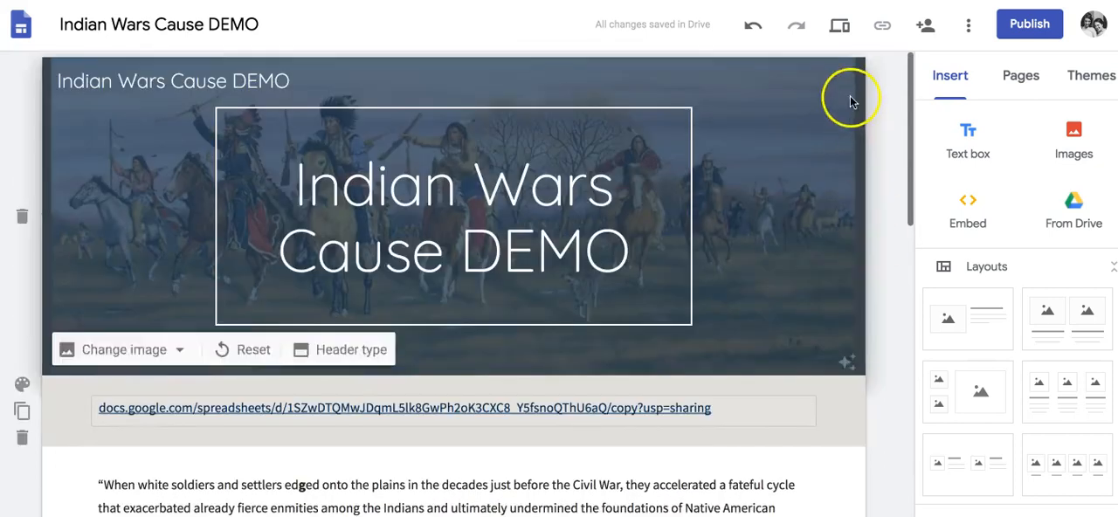
- Preview the site and test the spreadsheet link by making a copy of DEMO color lock
click(851, 33)
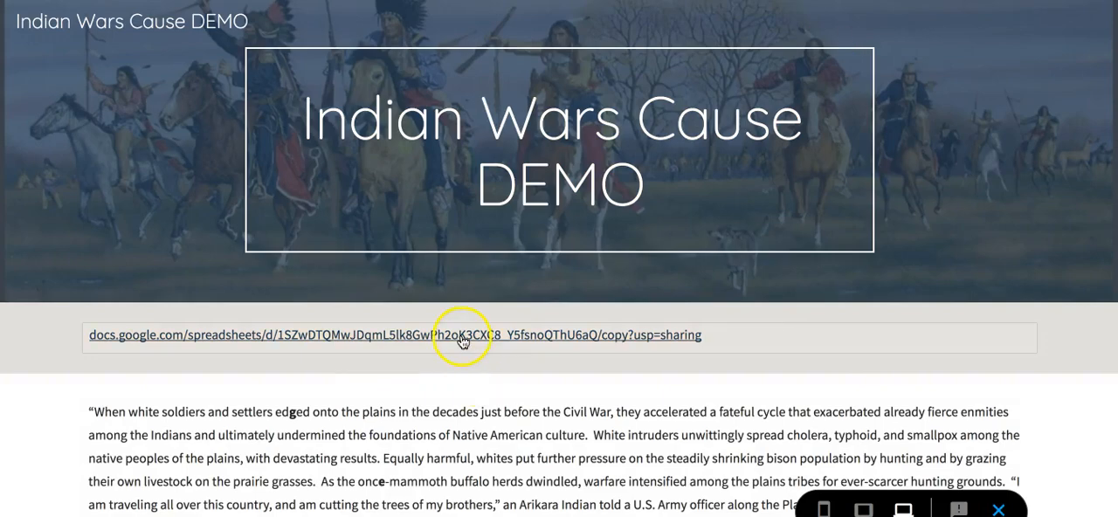
click(462, 341)
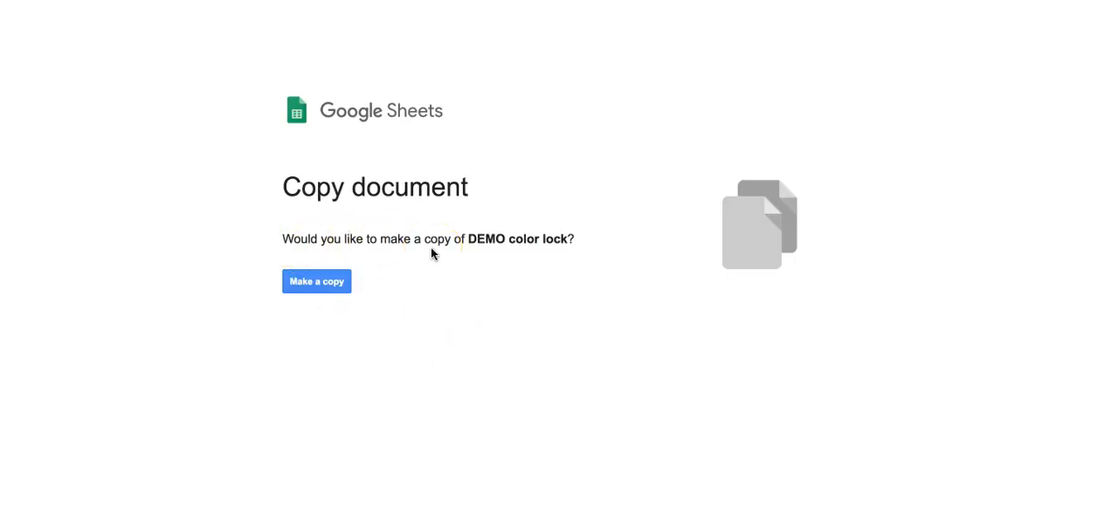
click(307, 292)
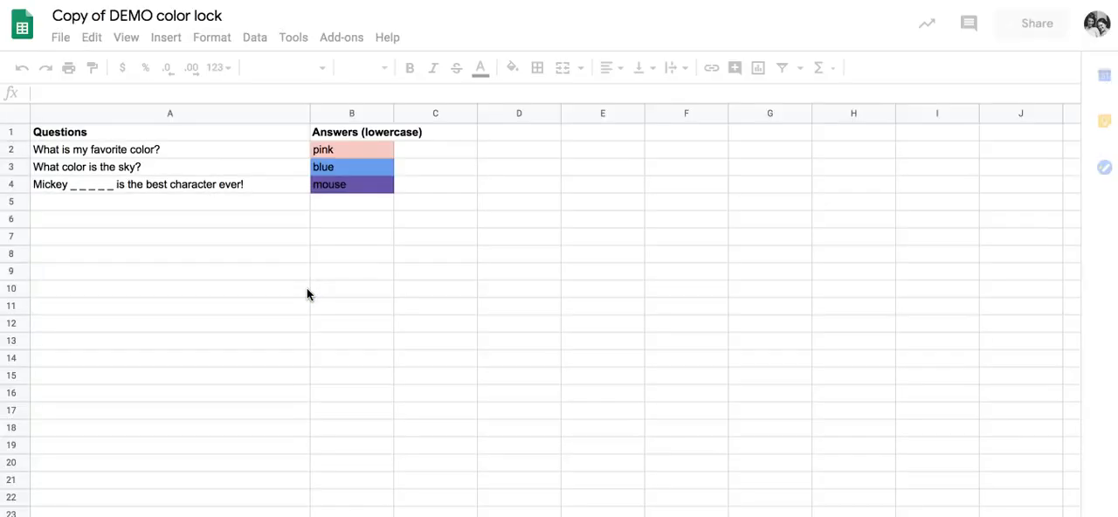
- Clear the answers in B2:B4 of the copied spreadsheet
click(343, 153)
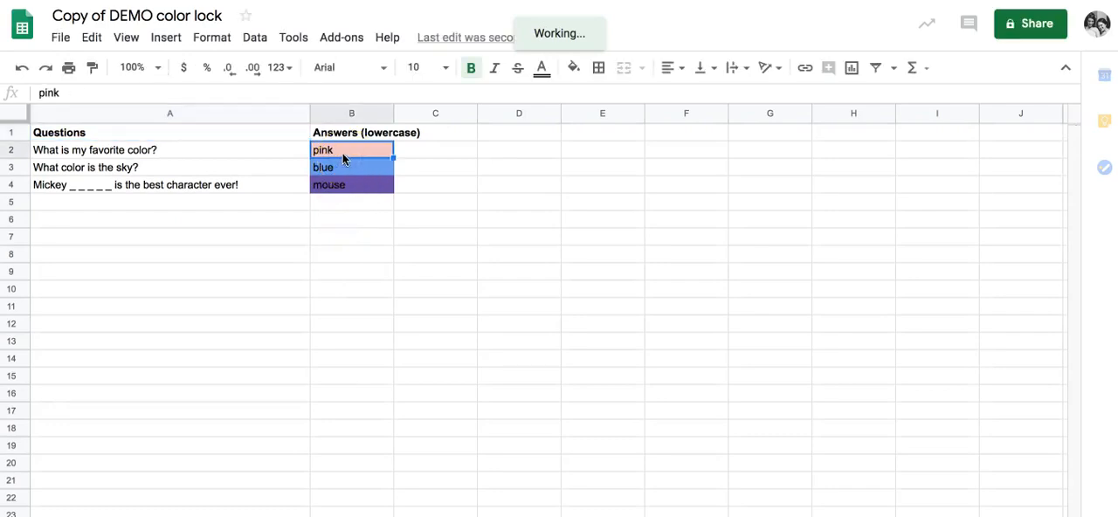
drag(339, 151, 338, 190)
key(Delete)
click(346, 257)
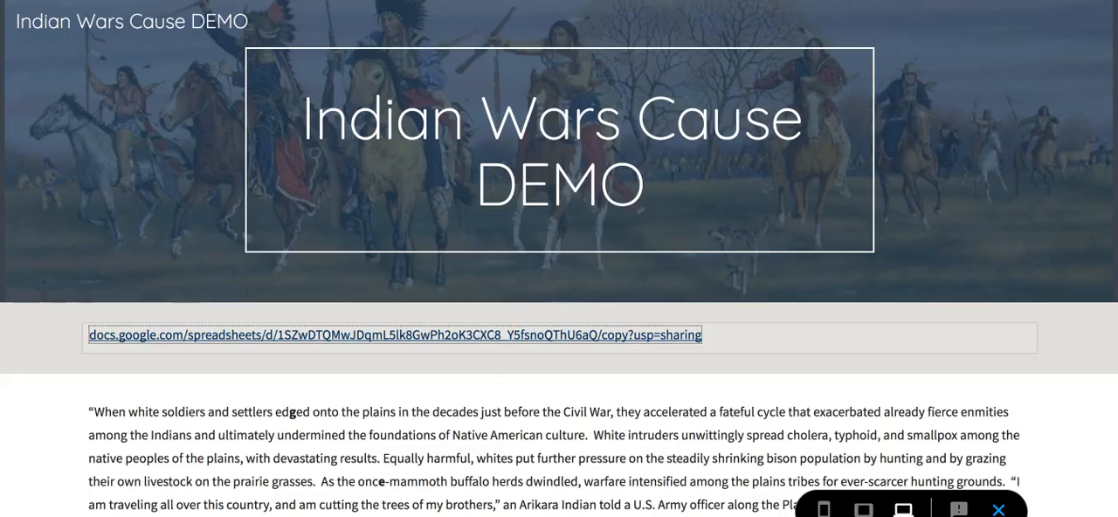
- Return to the site preview and follow the spreadsheet link again to make another copy
click(474, 335)
click(414, 334)
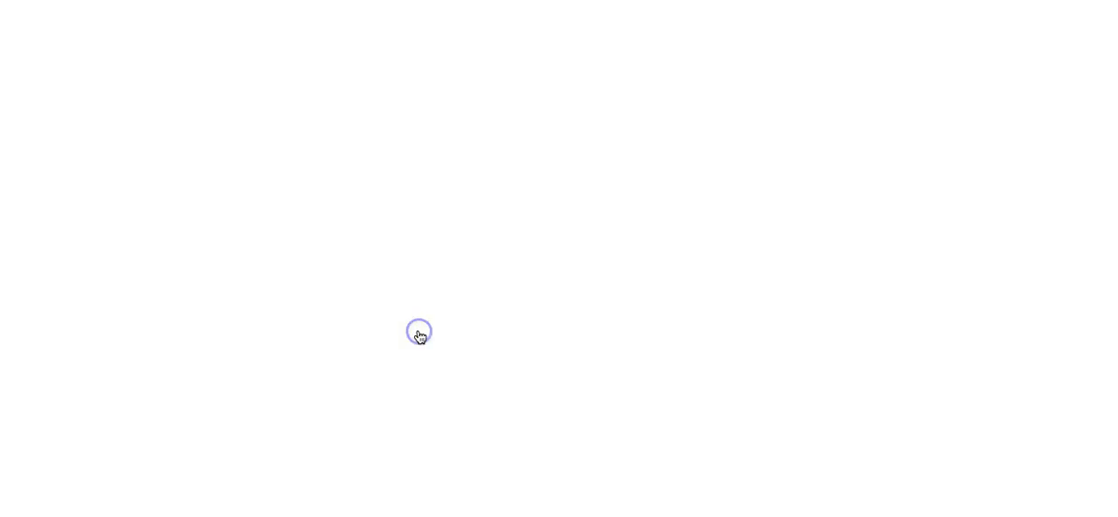
click(302, 292)
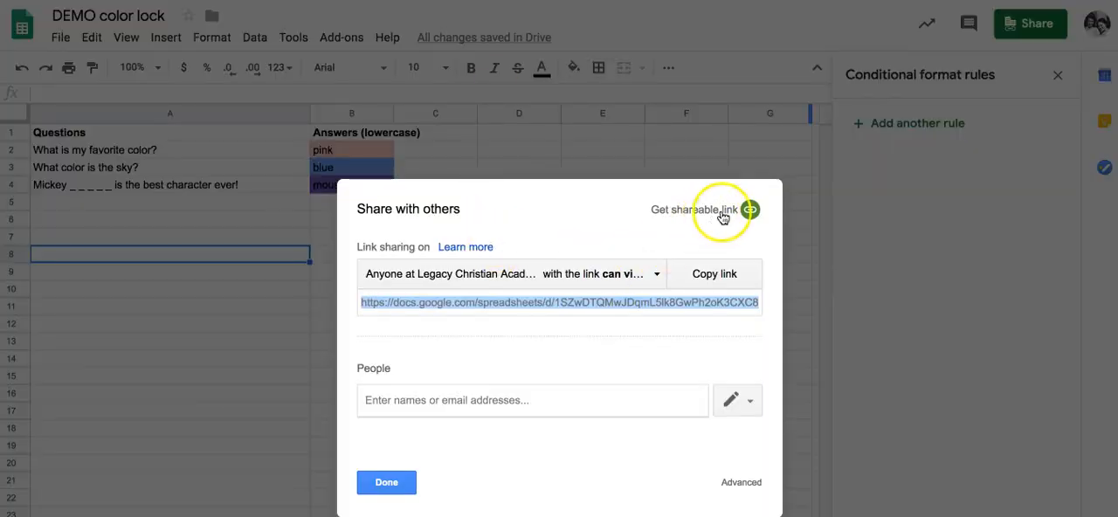
- Close the sharing settings of the original DEMO color lock spreadsheet and clear its answers in B2:B4
click(363, 492)
drag(367, 187, 354, 147)
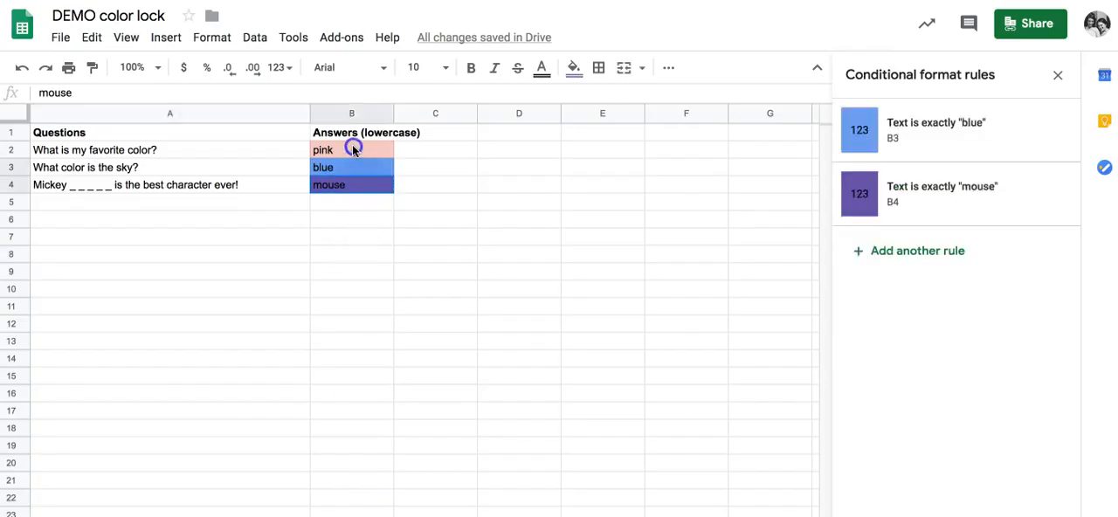
click(365, 286)
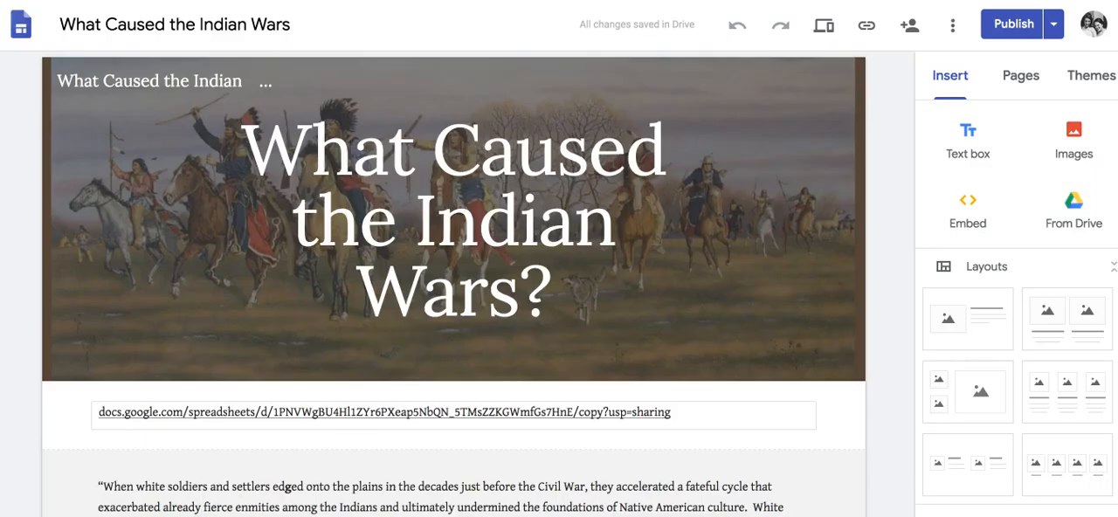
click(399, 424)
- Make a fresh copy through the link in the site preview and check the answer cells starting at B2
triple_click(395, 325)
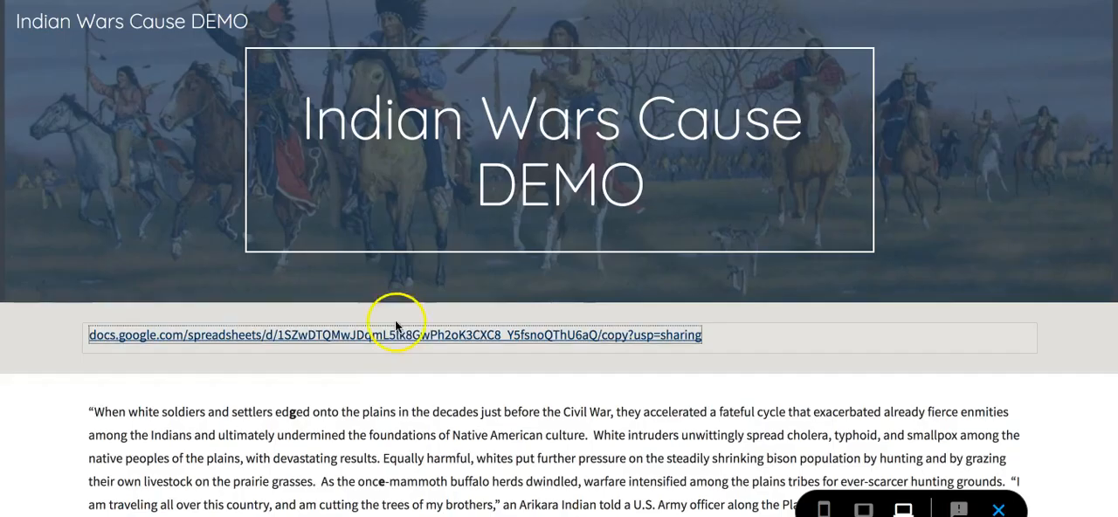
click(348, 325)
click(292, 286)
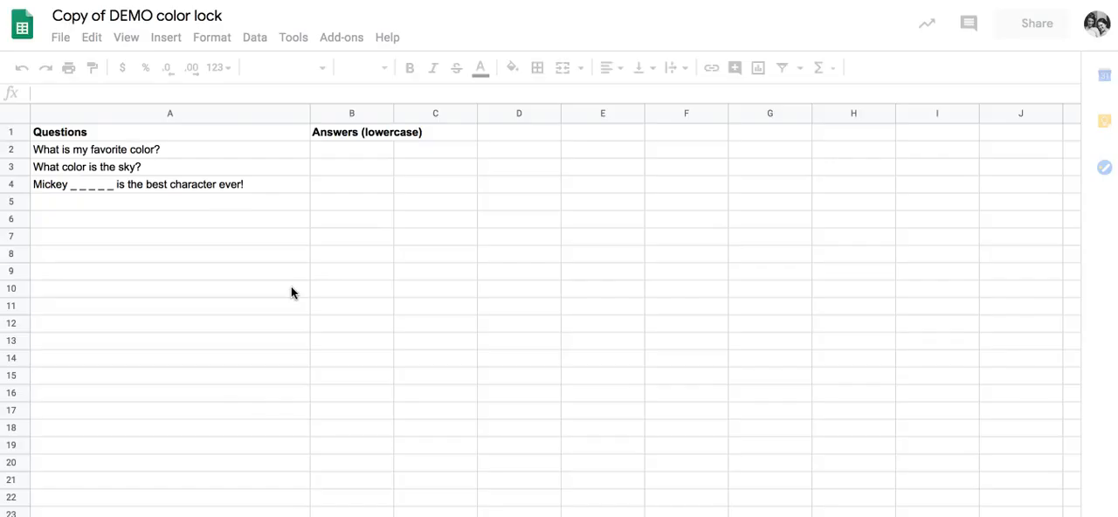
click(336, 153)
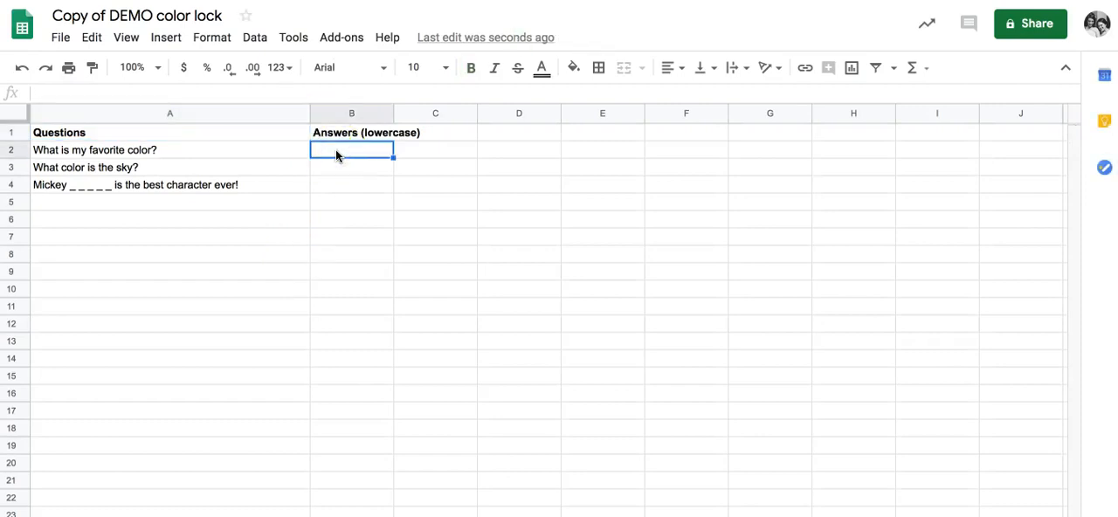
click(335, 218)
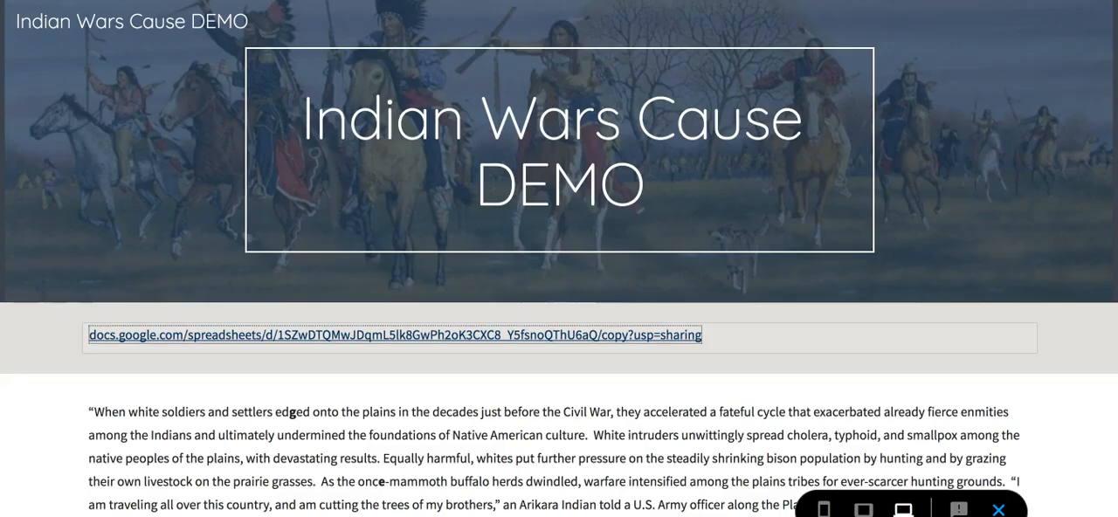
- Look over the previewed page with the spreadsheet link and go back to editing the site
click(937, 118)
scroll(931, 120, down, 3)
scroll(931, 120, up, 3)
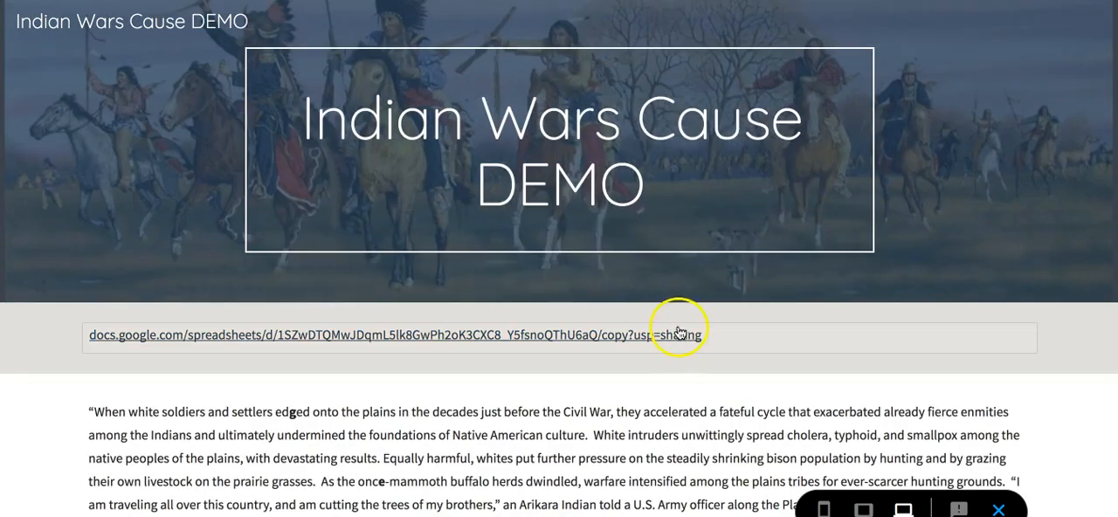
click(976, 89)
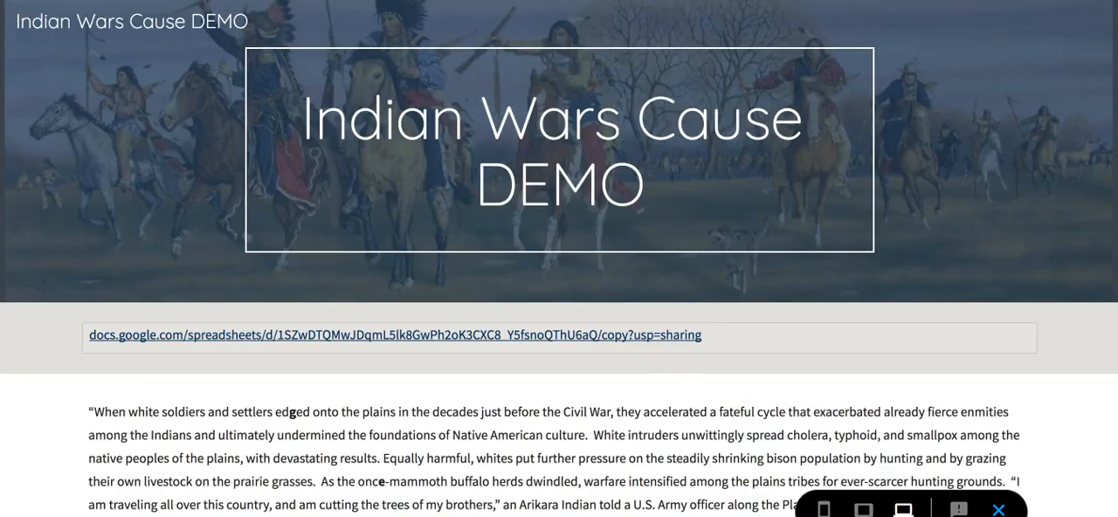
click(998, 510)
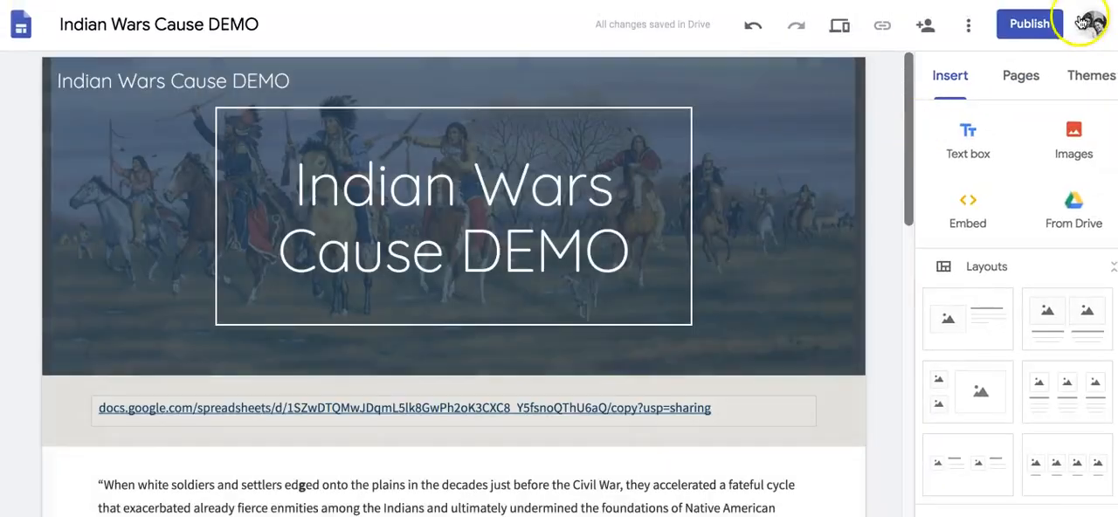